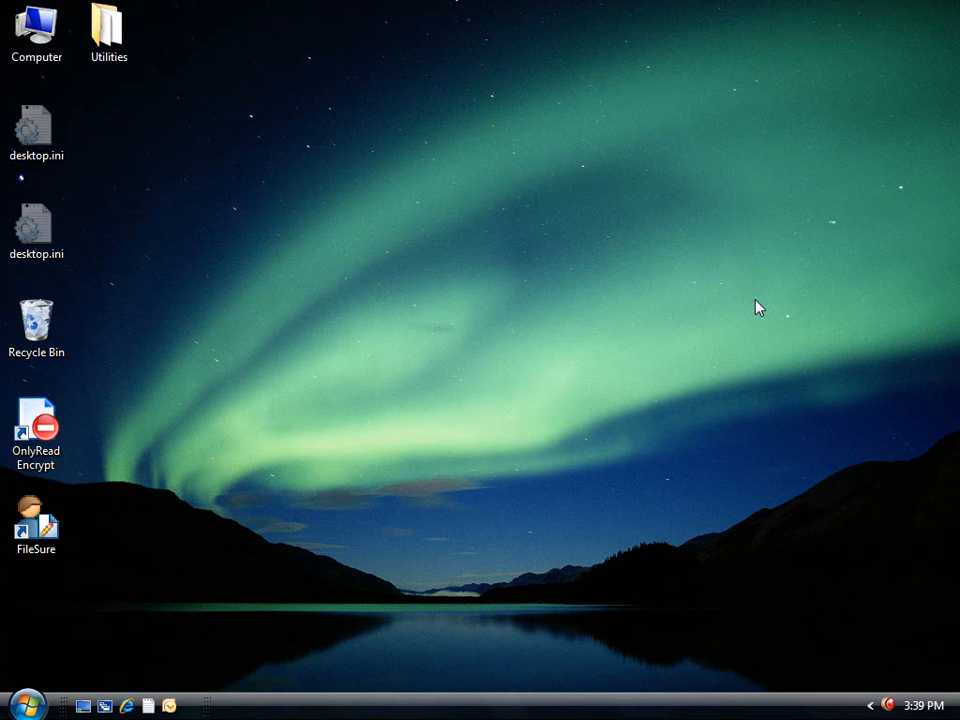
Launch FileSure, filter the Stop File Theft wizard to .pdf, select that type and close the wizard.
double_click(36, 545)
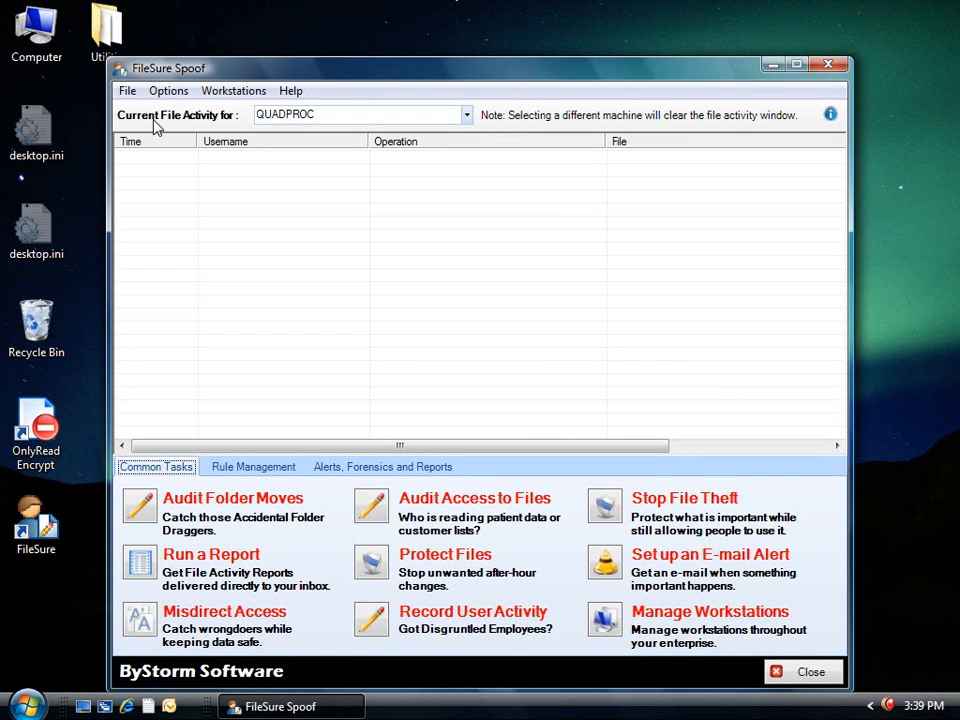
left_click(689, 505)
left_click(300, 363)
type("pdf")
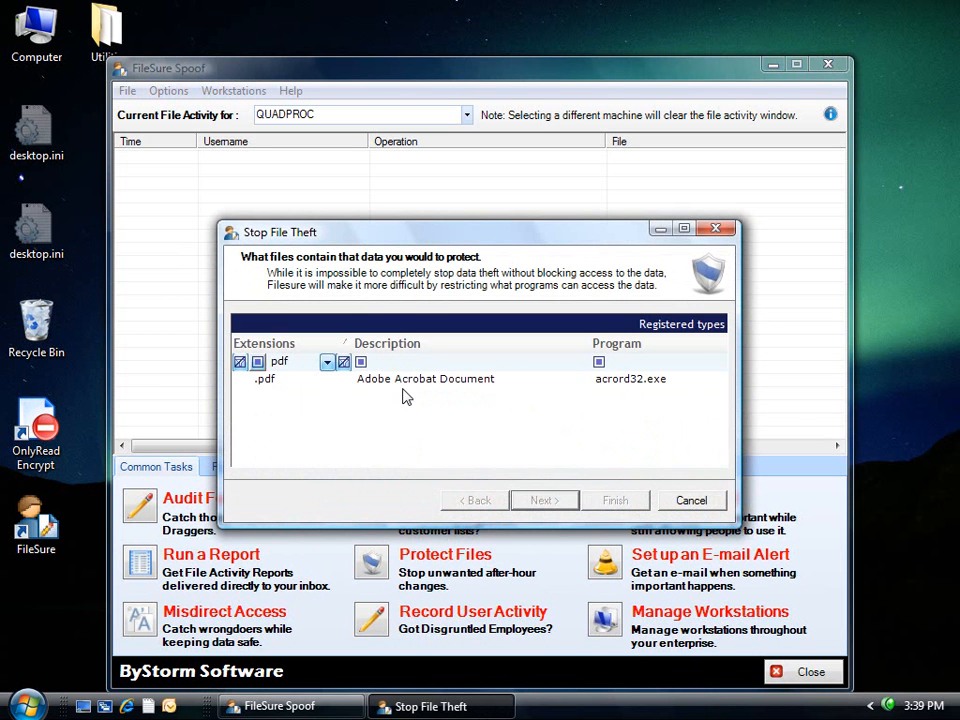
left_click(400, 381)
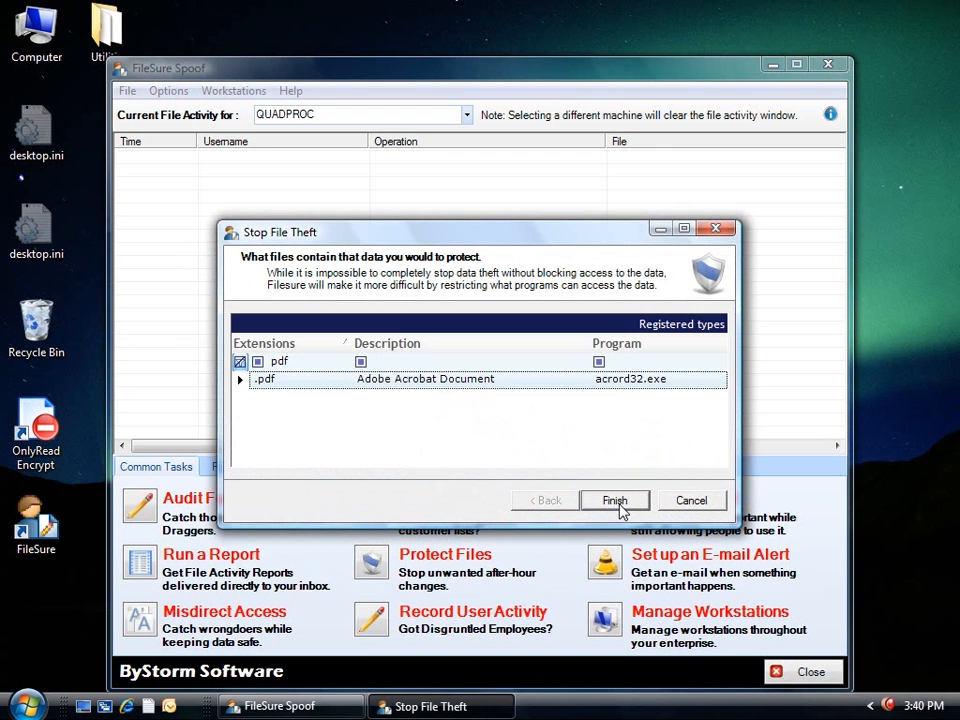
left_click(690, 500)
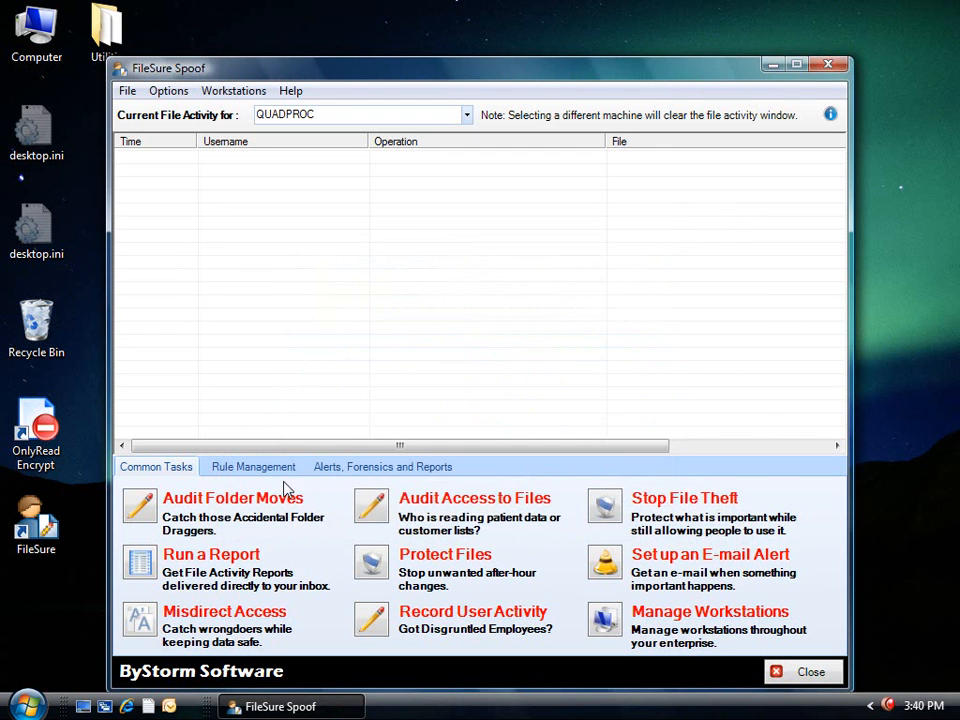
Start a new defend rule named 'Deny PDF writes to removeable drives and CD/DVD'.
left_click(262, 470)
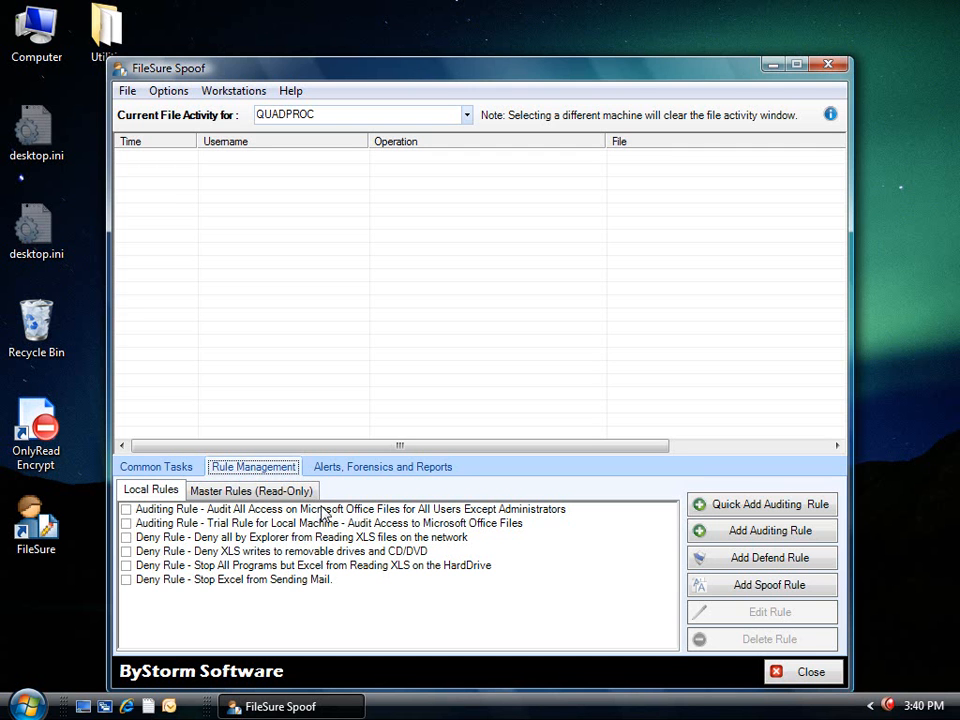
left_click(752, 558)
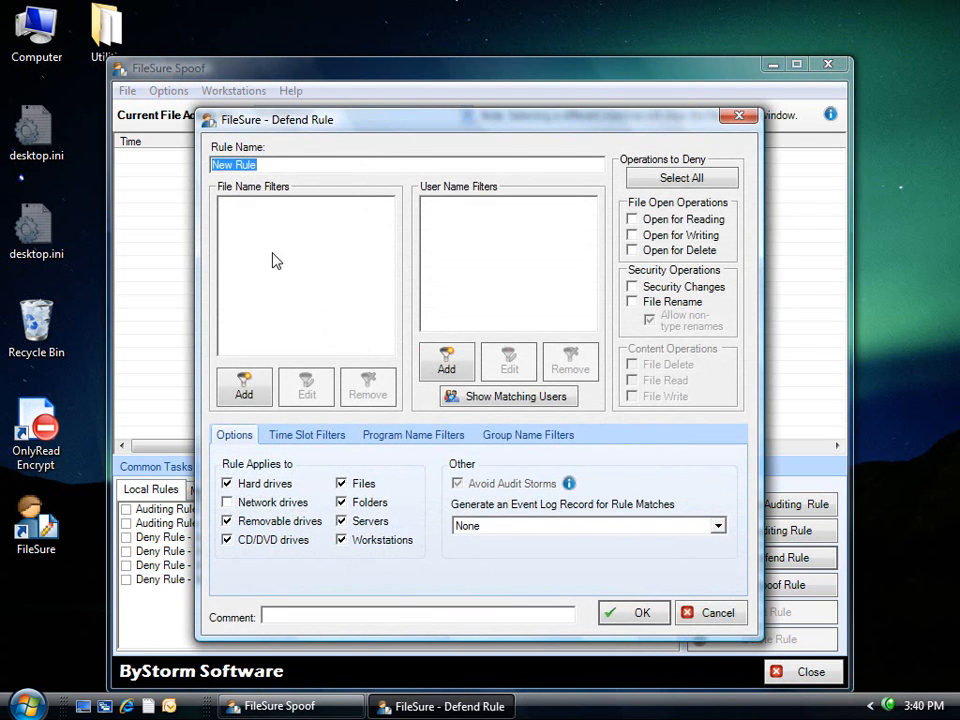
type("deby")
key("shift+Home")
type("Deny PDF writes to remove")
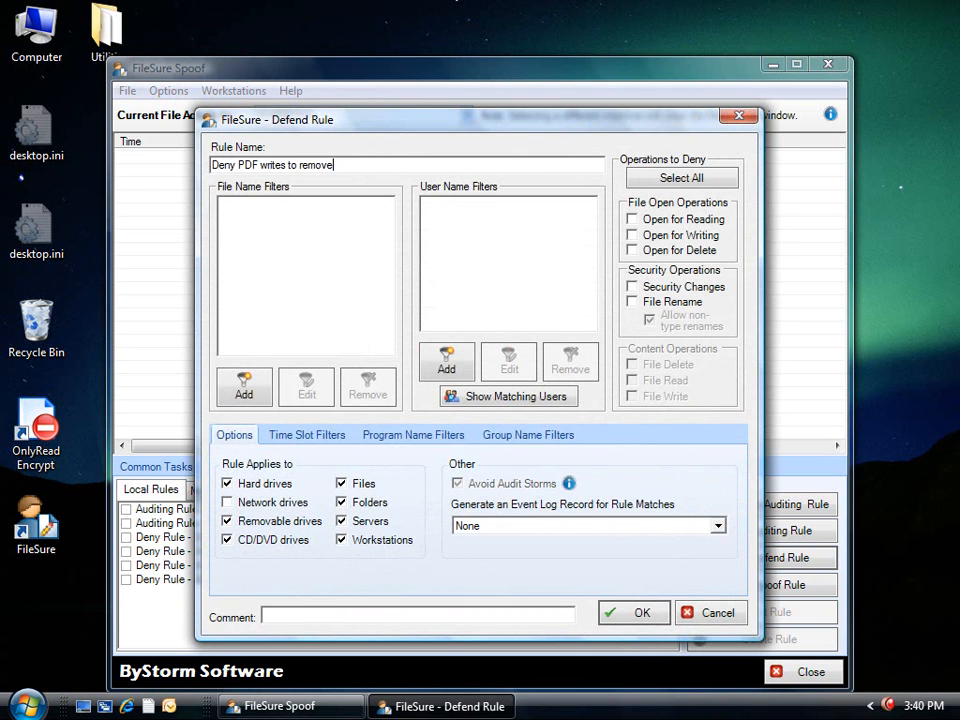
key("BackSpace")
type("able drives and CD/DVD")
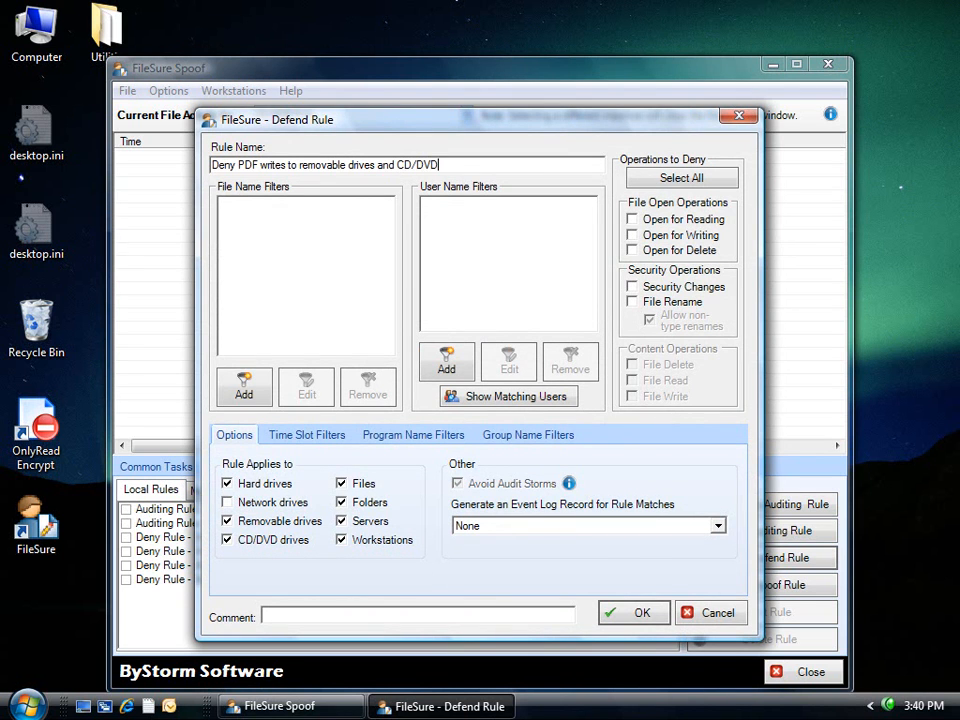
Exclude hard drives and folders, deny Open for Writing, and add *.pdf and all-users filters.
left_click(226, 483)
left_click(341, 502)
left_click(655, 236)
left_click(244, 386)
type("*.pdf")
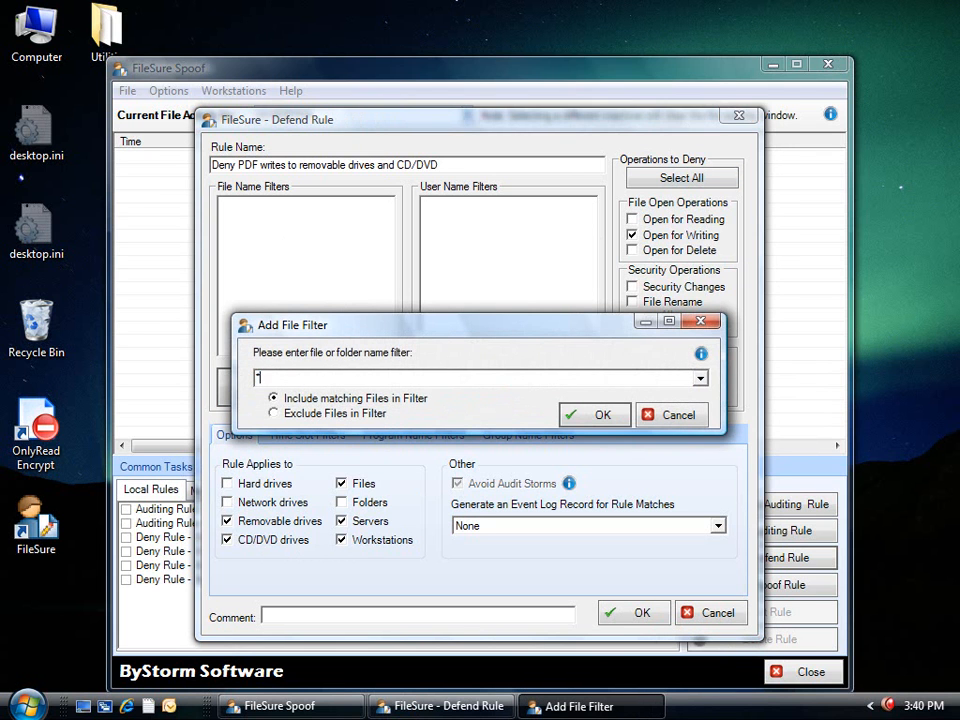
key("Return")
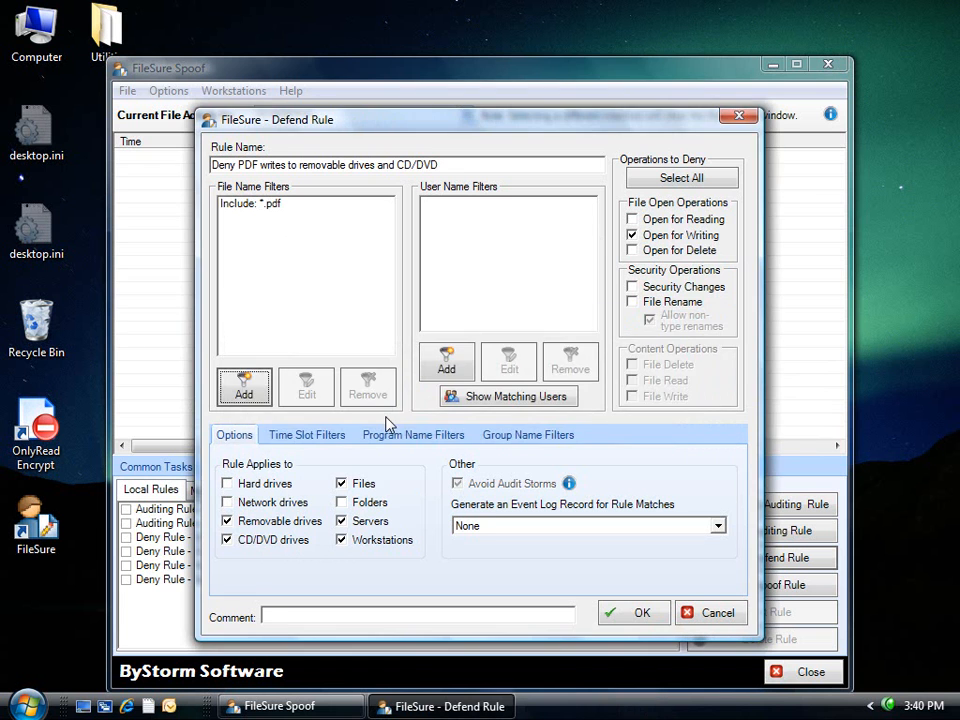
left_click(446, 362)
key("Return")
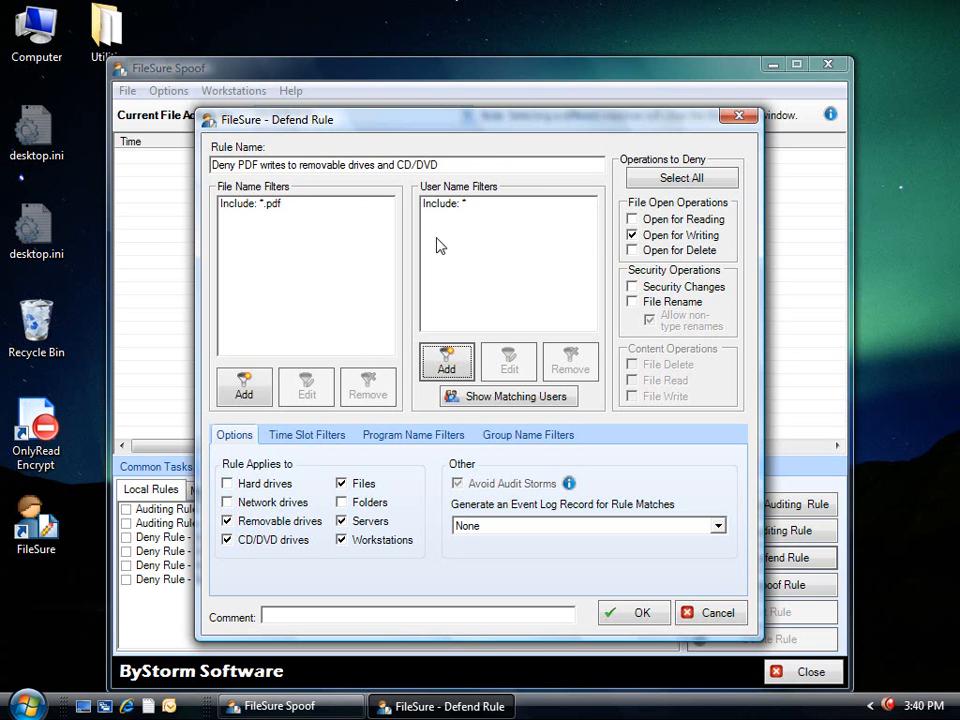
Save the Deny PDF writes rule and enable it.
left_click(642, 614)
left_click(551, 425)
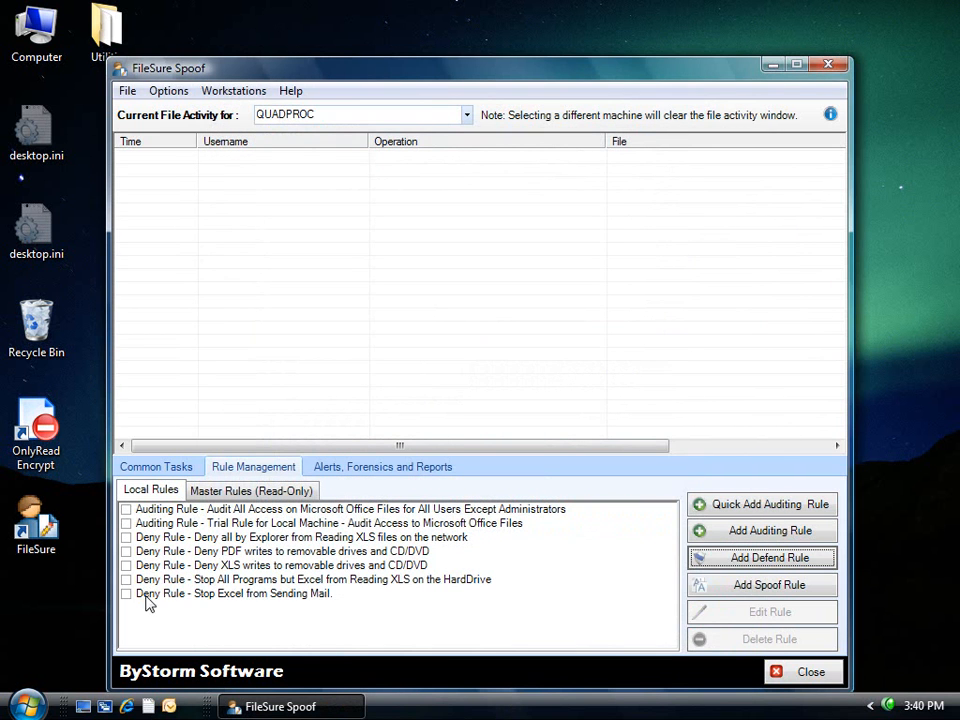
left_click(126, 551)
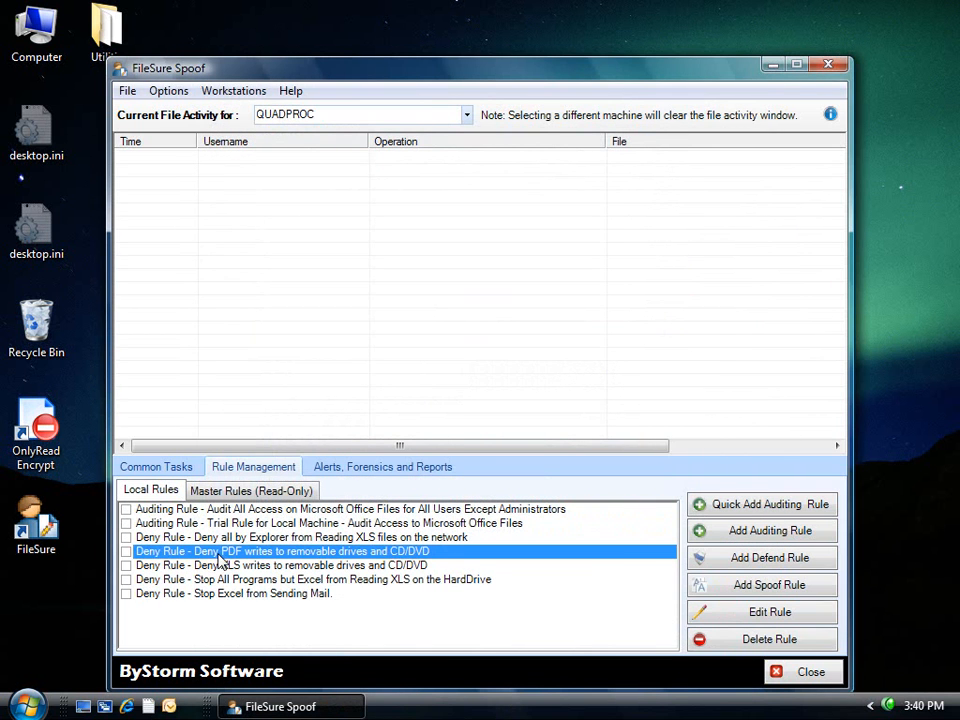
left_click(550, 425)
Explore the computer and open the temp (X:) drive listing.
right_click(18, 30)
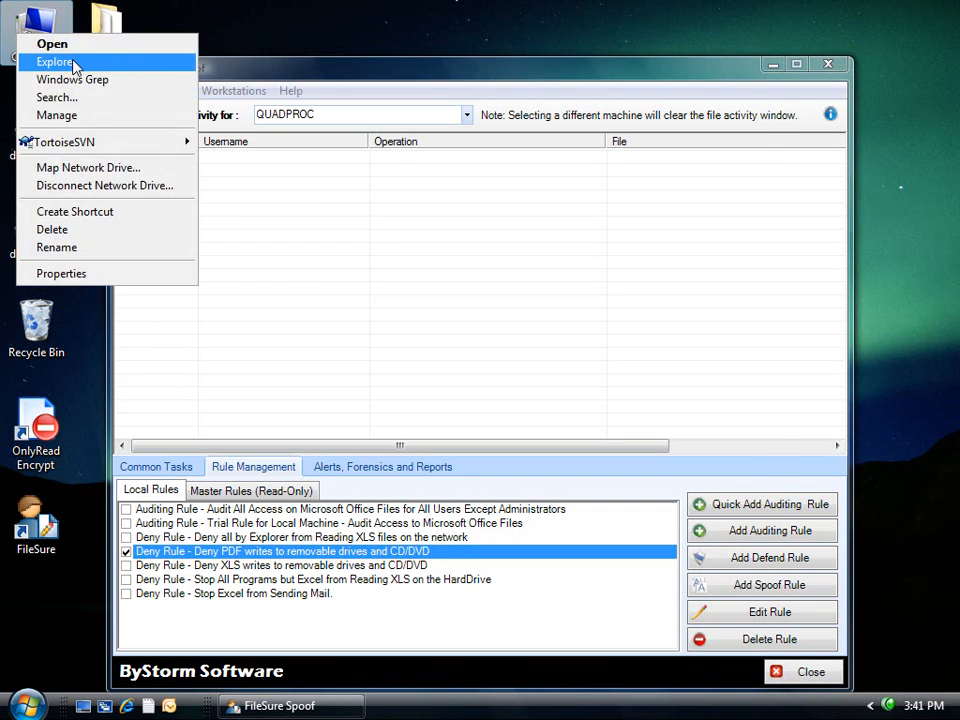
left_click(52, 62)
double_click(392, 390)
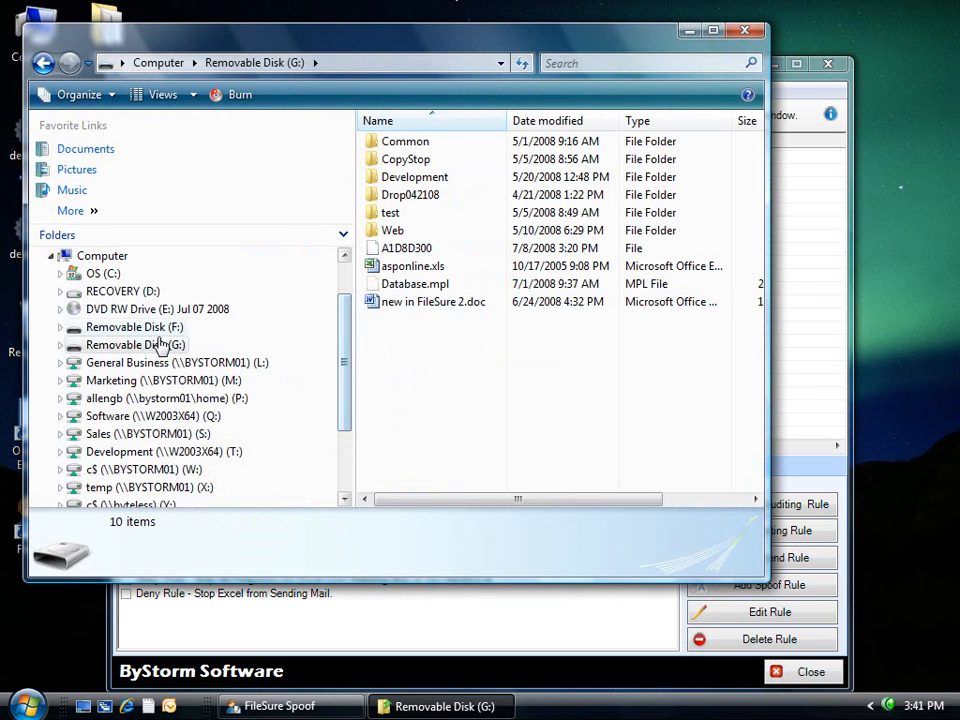
left_click(124, 487)
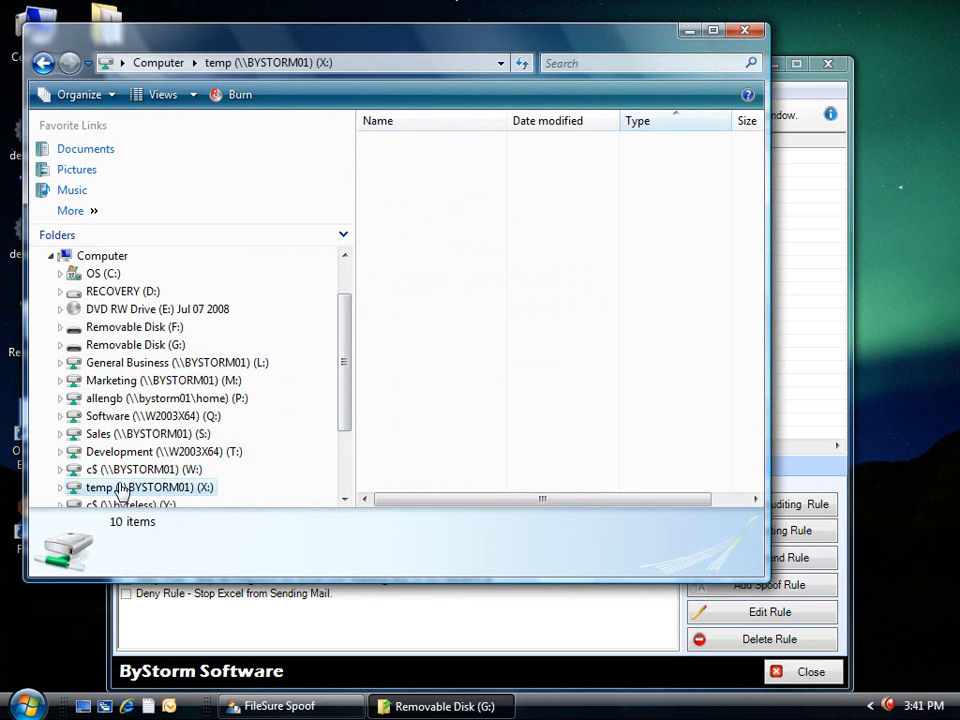
Try copying xray.pdf to Removable Disk (G:) by paste and by drag; both are denied.
right_click(410, 408)
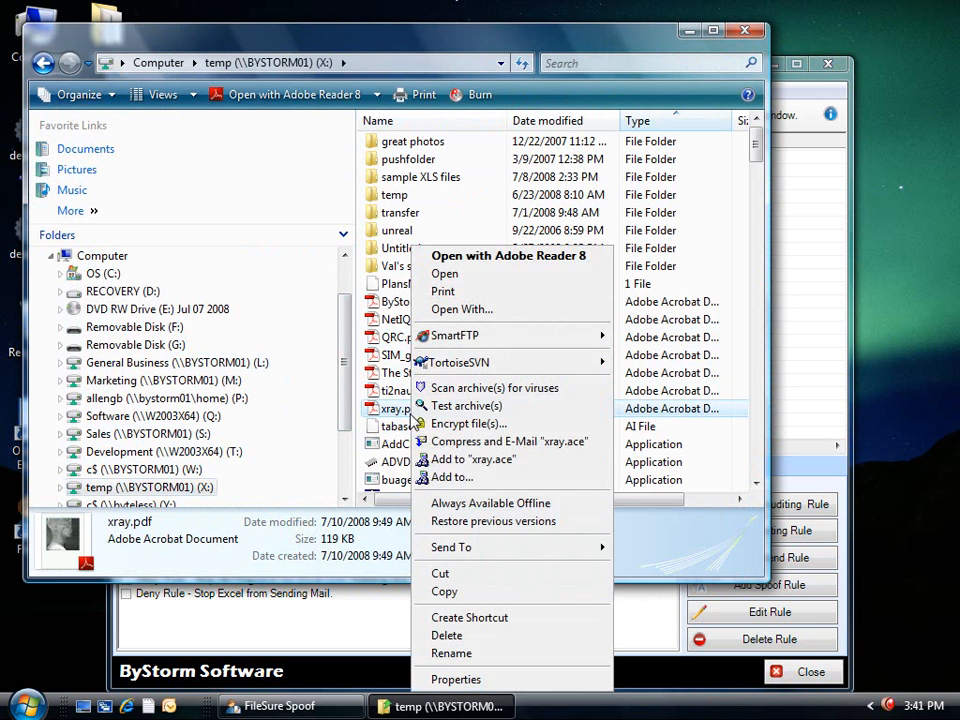
left_click(446, 591)
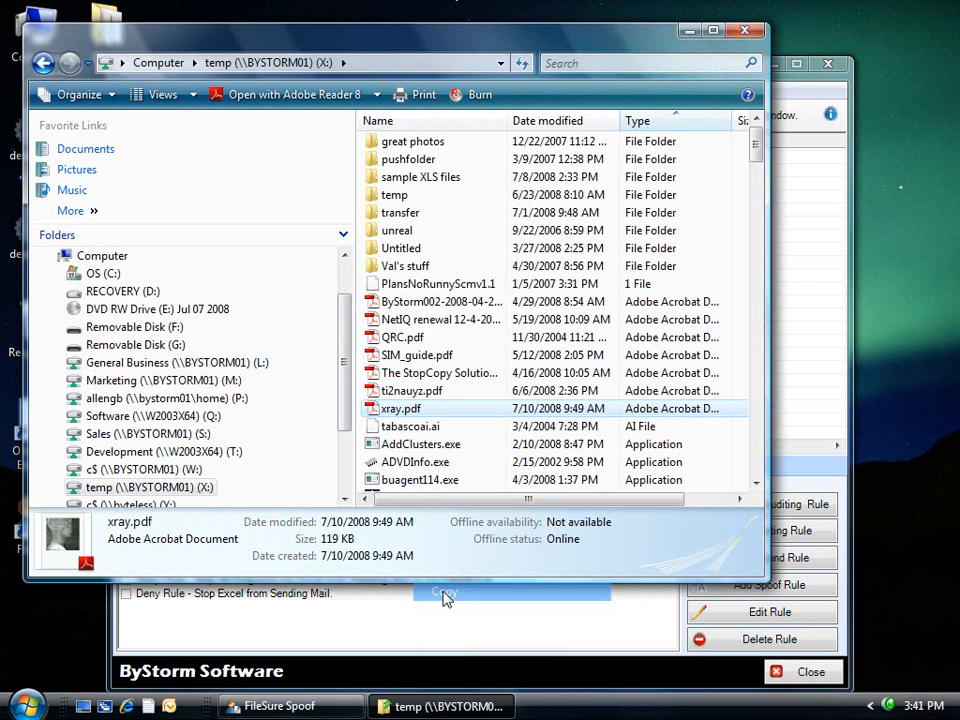
right_click(167, 350)
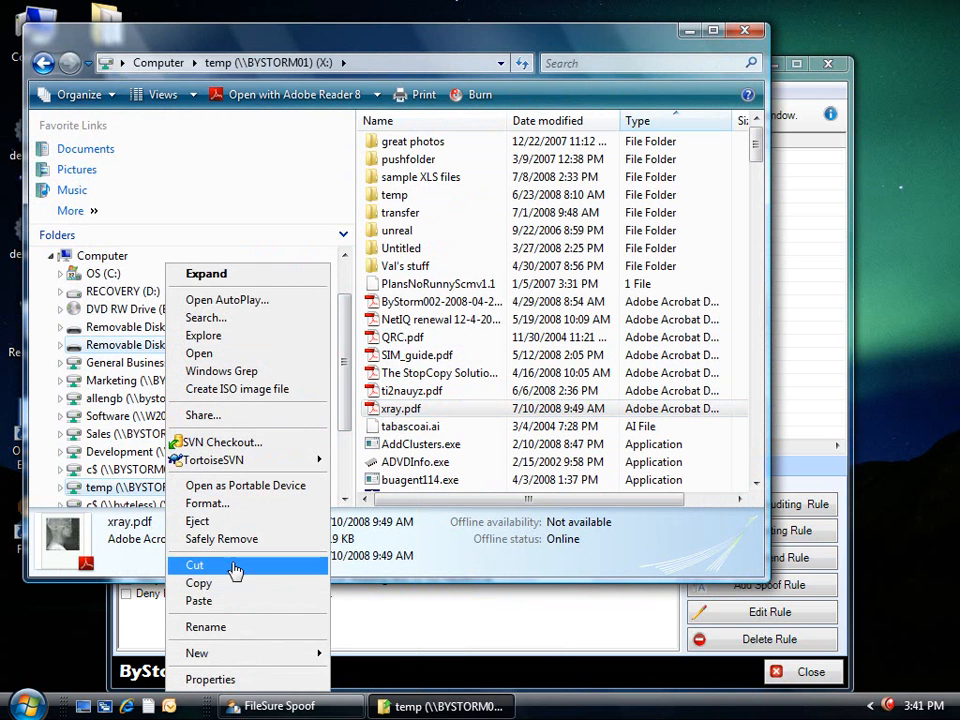
left_click(228, 601)
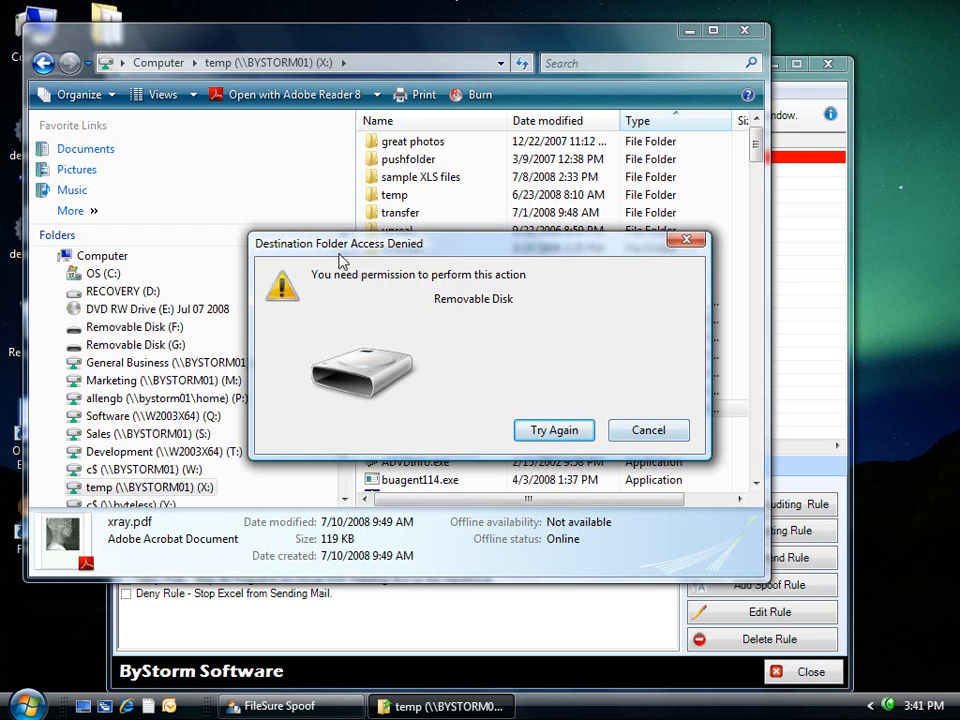
left_click(647, 430)
left_click_drag(392, 410, 140, 345)
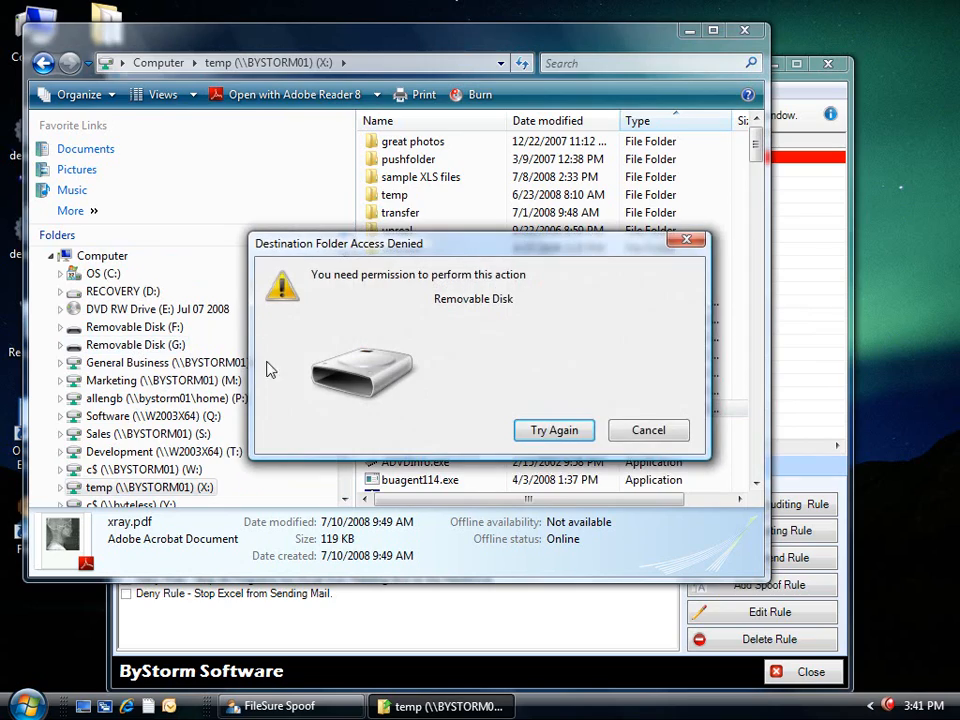
left_click(649, 438)
left_click_drag(365, 44, 411, 107)
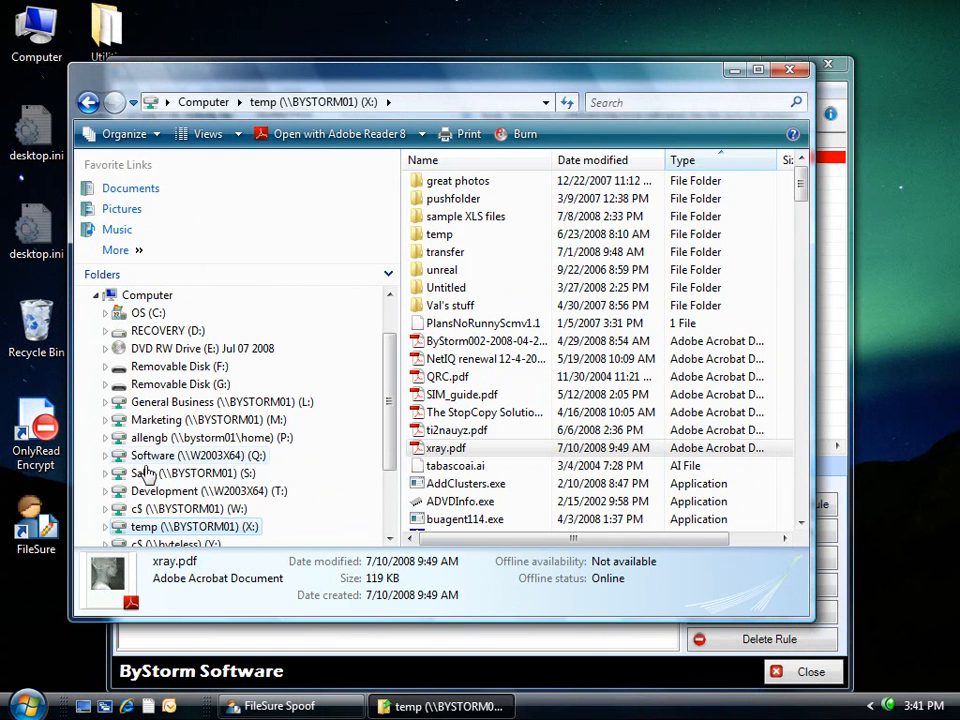
Run 'xcopy x:\xray.pdf g:\' in the Free Build Environment console, then close it and the X: folder window.
left_click(38, 705)
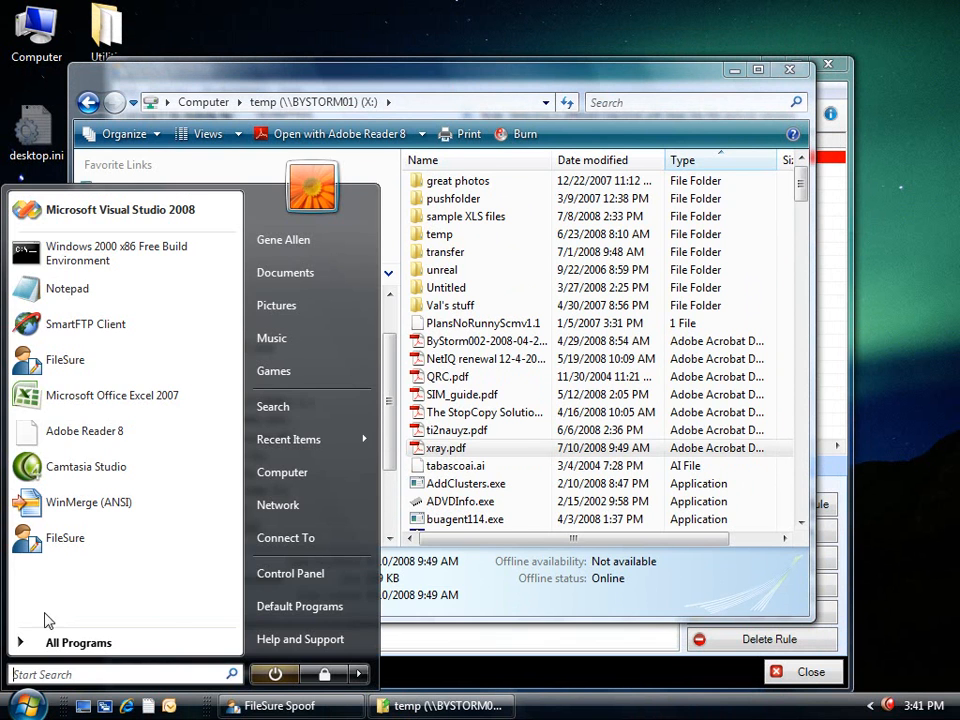
left_click(77, 253)
type("xcopy")
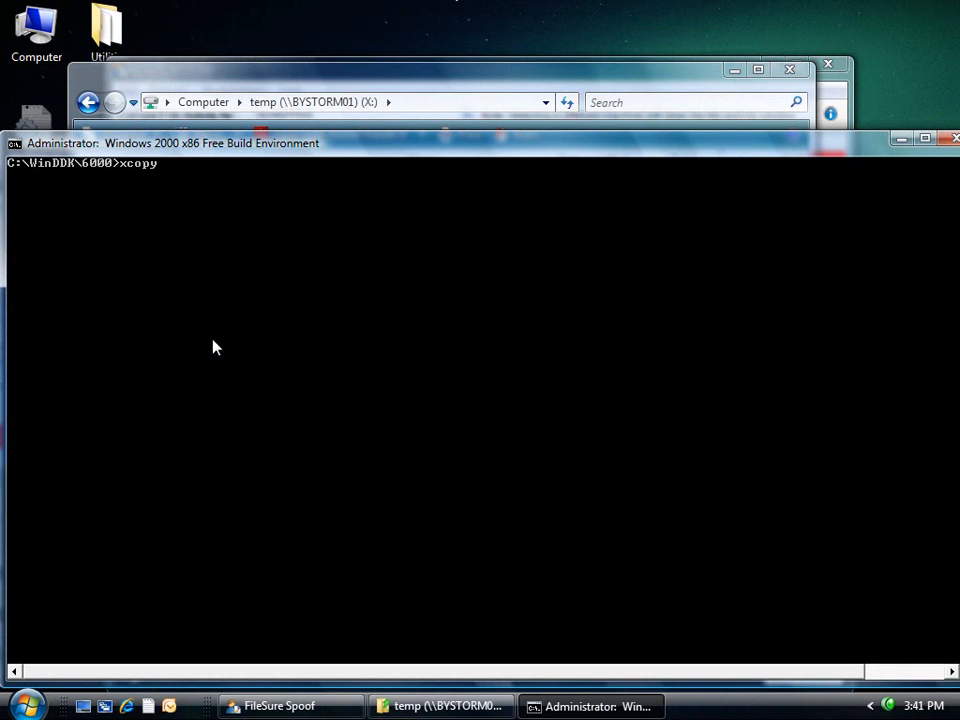
type(" x:\\xray.pdf g:\\")
key("Return")
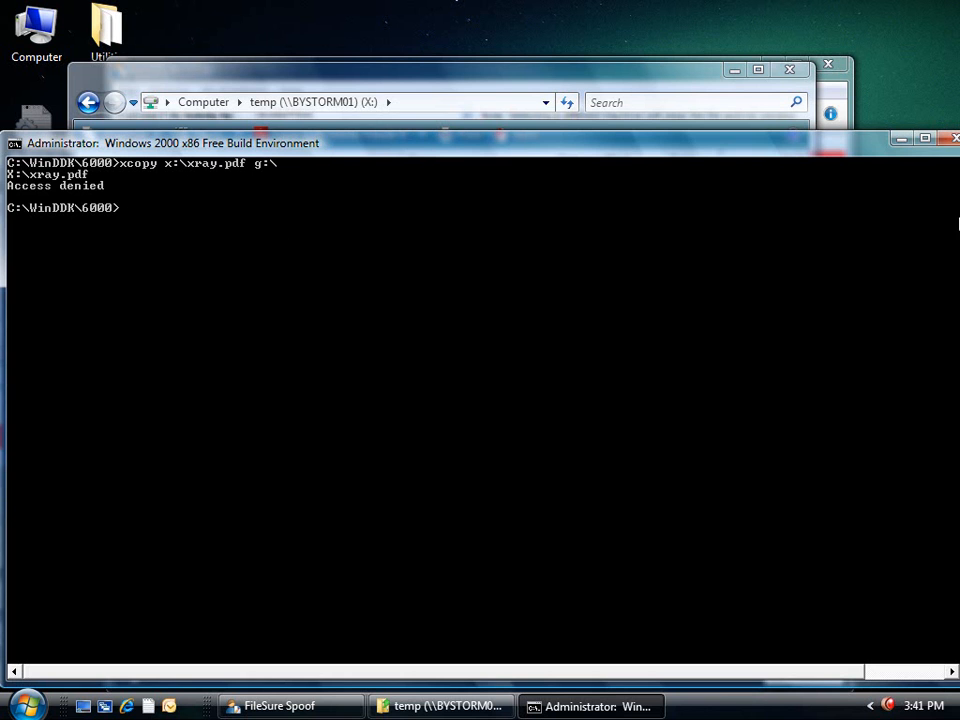
left_click(952, 140)
left_click(792, 74)
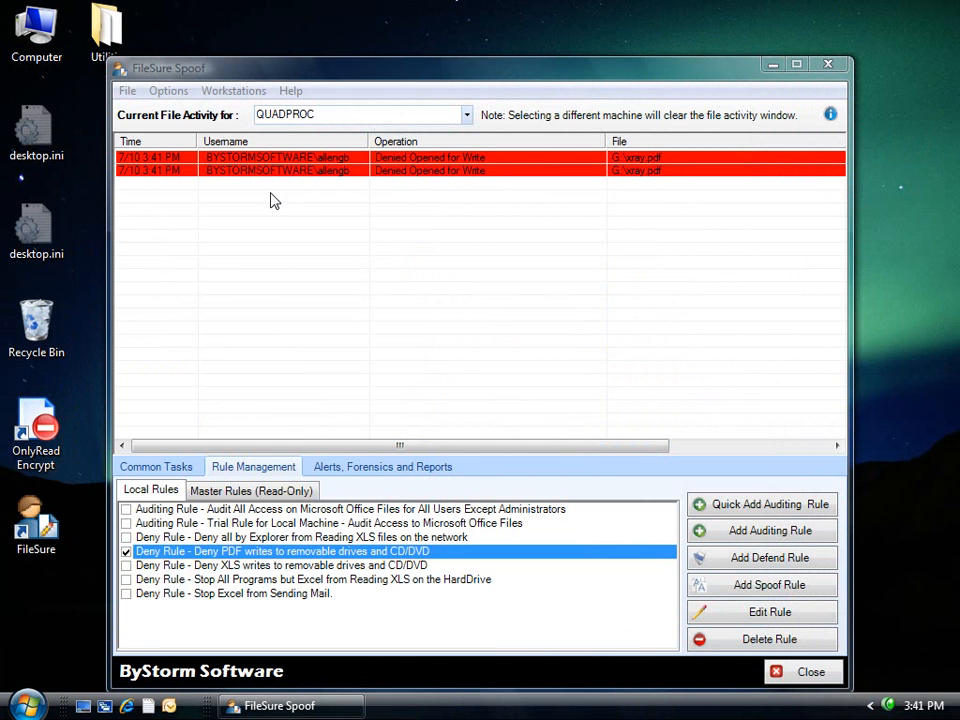
Start a new deny rule named 'Only Allow AcroReader to read PDF files'.
left_click(722, 558)
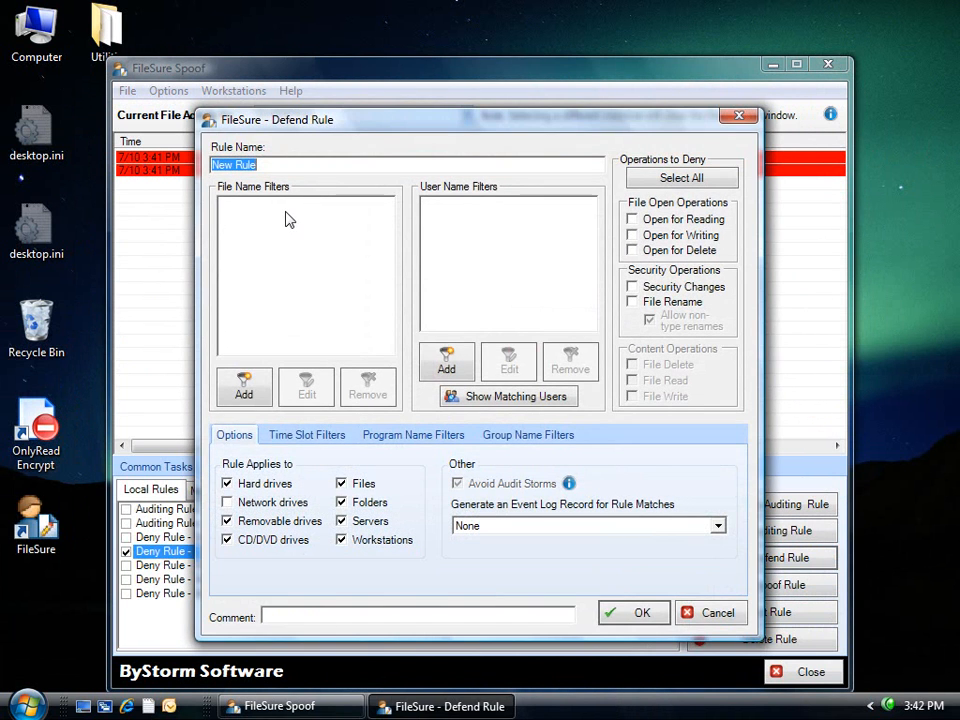
type("Only Allow ")
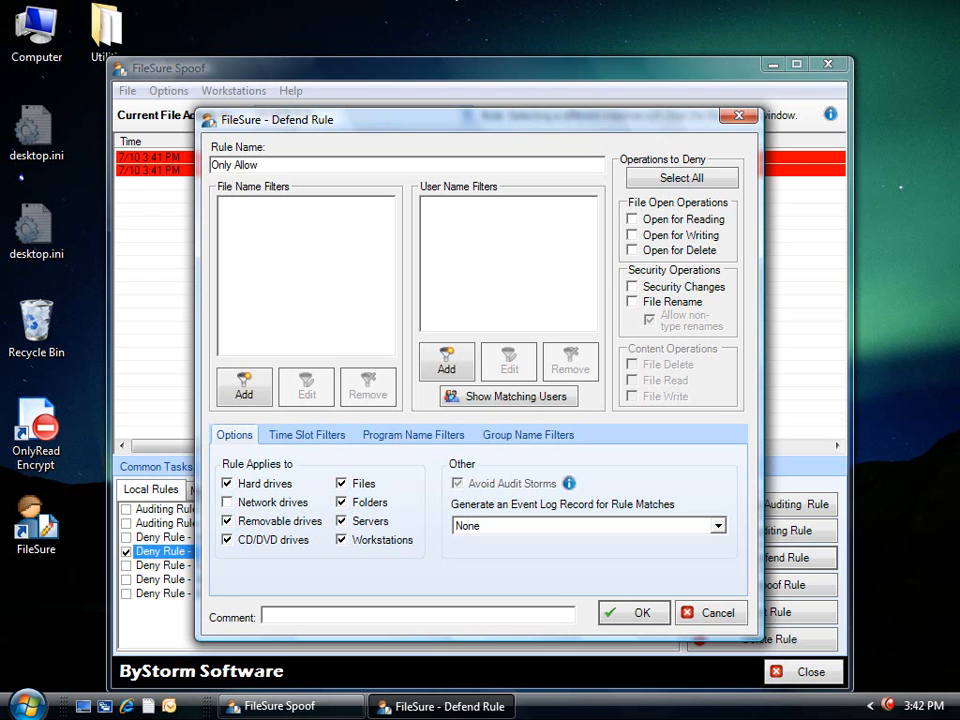
type("AcroReader to ready PDF files")
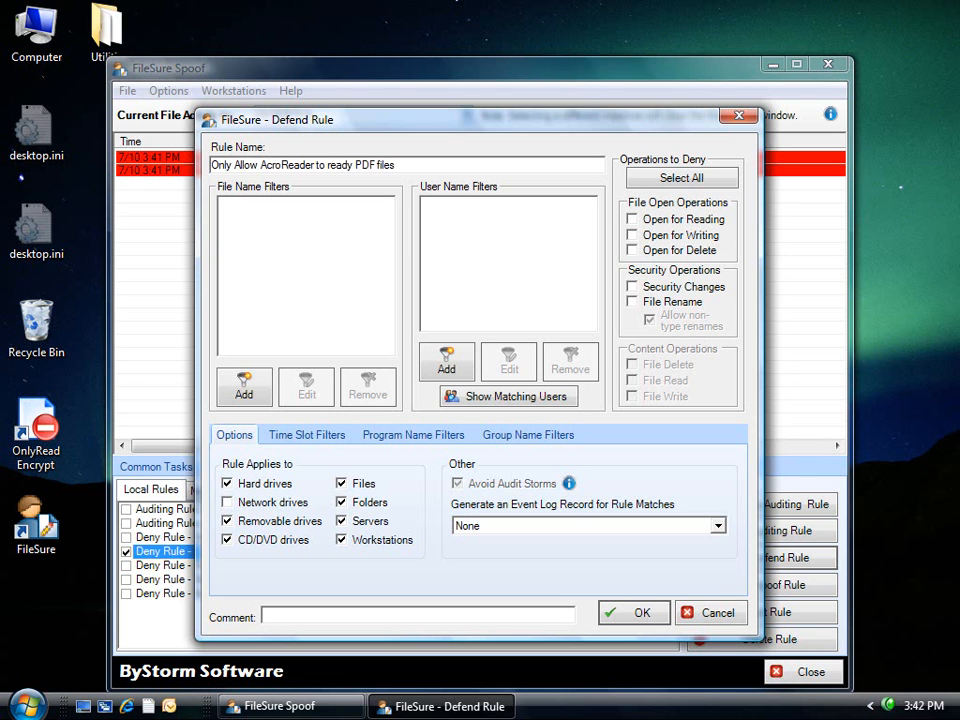
key("Left")
key("Left")
key("Left")
key("Left")
key("Left")
key("Left")
key("Left")
key("Left")
key("Left")
key("Left")
key("BackSpace")
Add *.pdf and all-users filters, deny Open for Reading, and apply it to network drives, not removable, CD/DVD or folders.
left_click(237, 391)
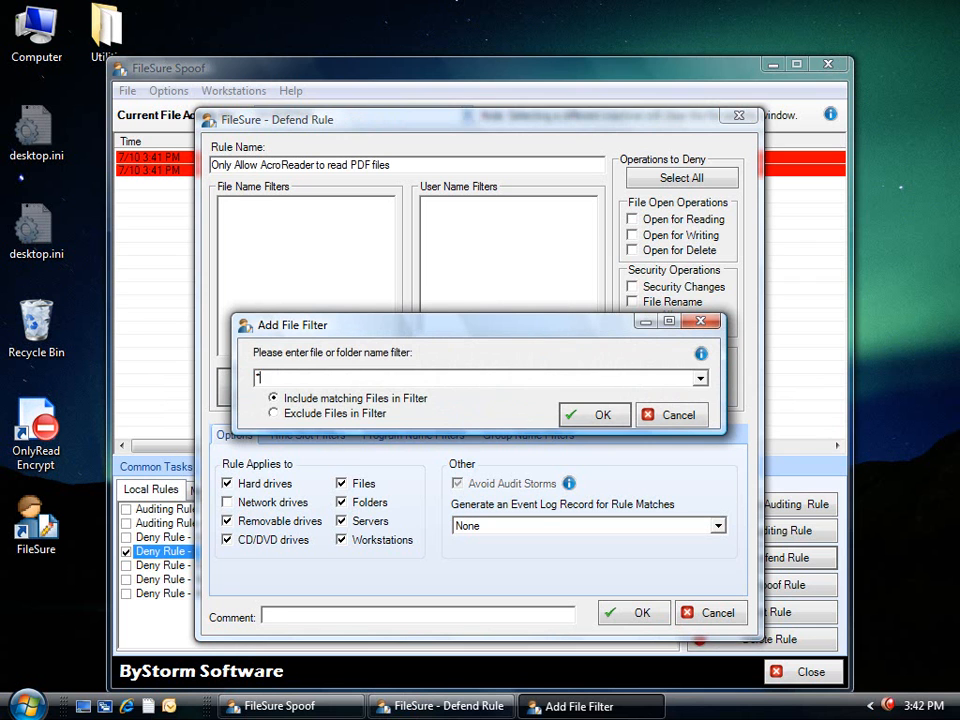
key("Return")
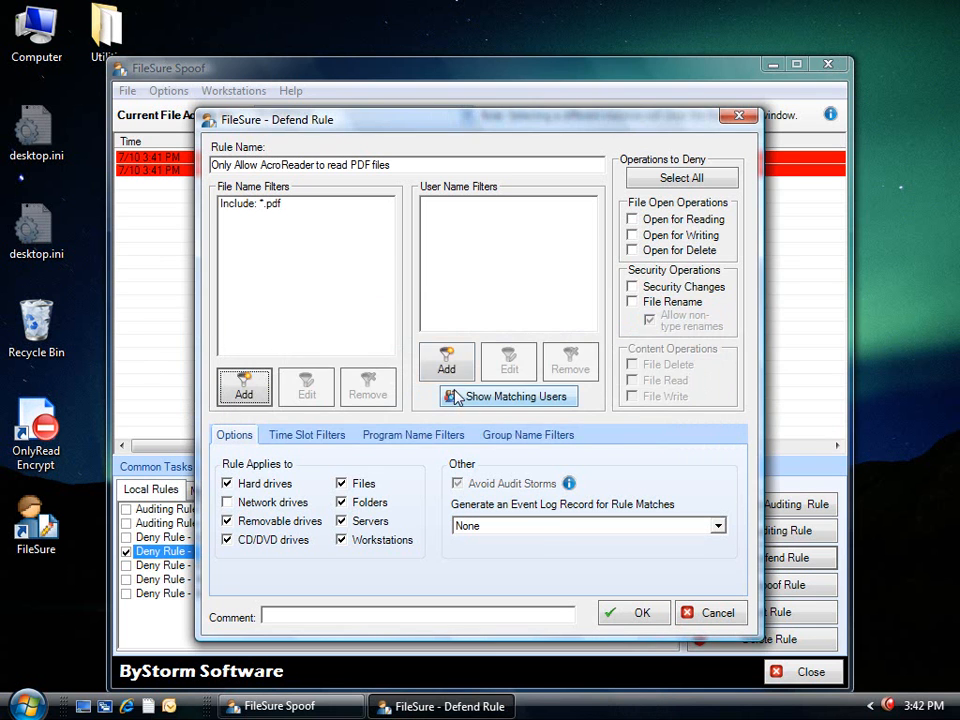
left_click(449, 366)
key("Return")
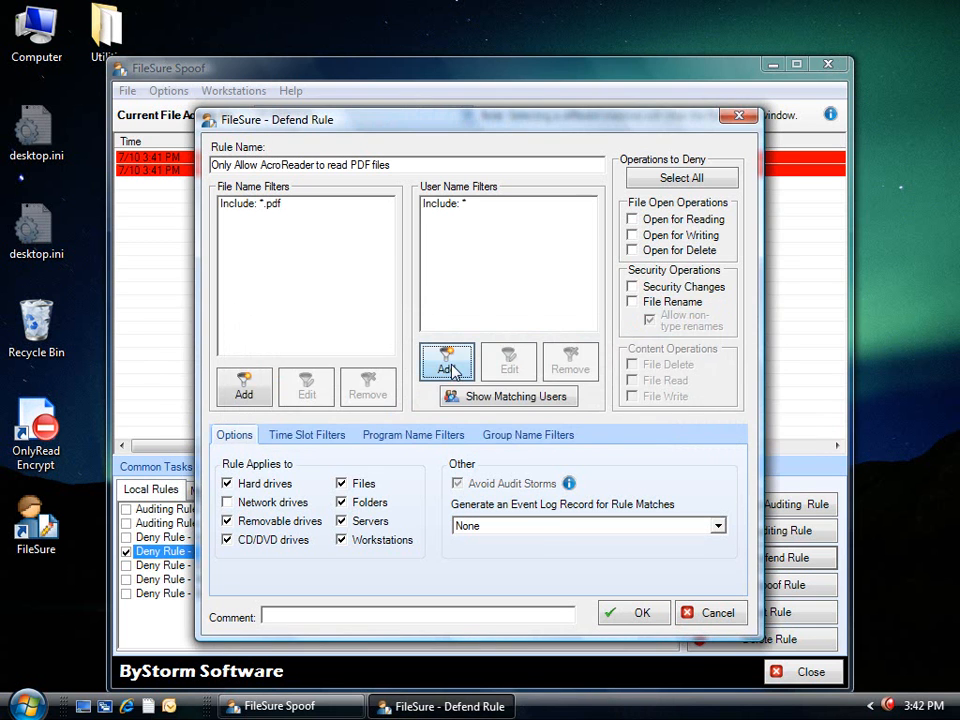
left_click(640, 221)
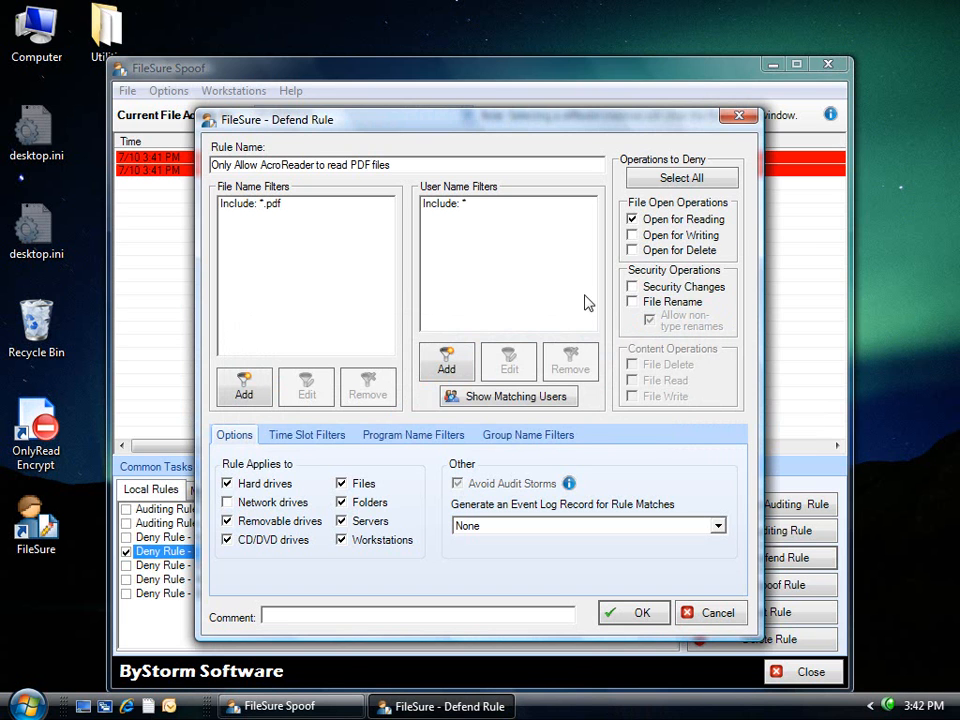
left_click(300, 502)
left_click(285, 521)
left_click(270, 540)
left_click(358, 503)
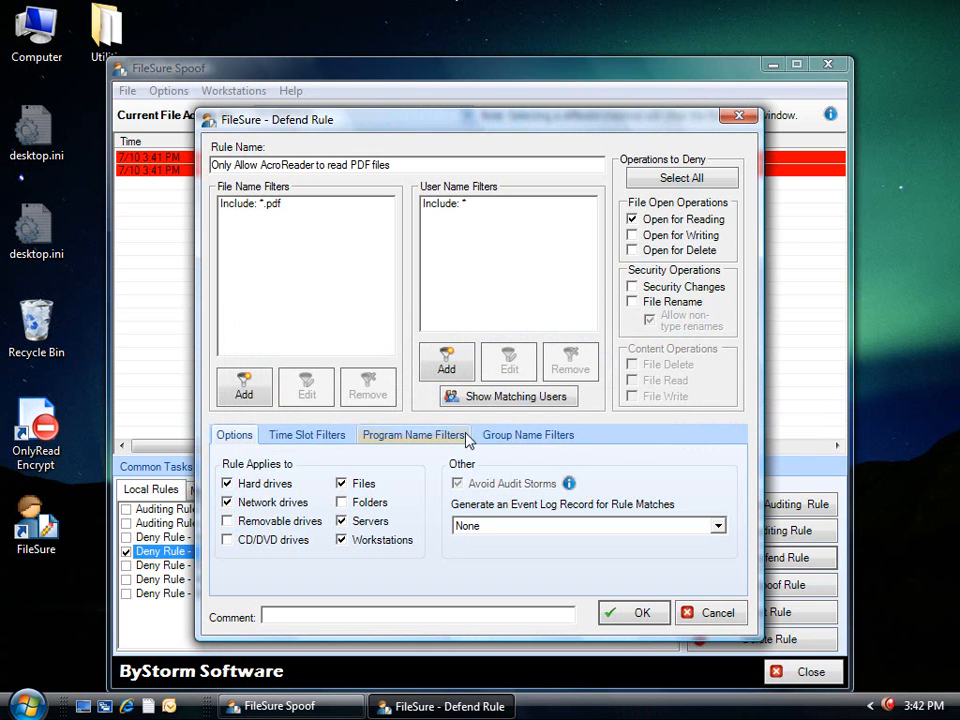
Exempt *\acrord32.exe from the rule, then save and enable it.
left_click(413, 435)
left_click(644, 472)
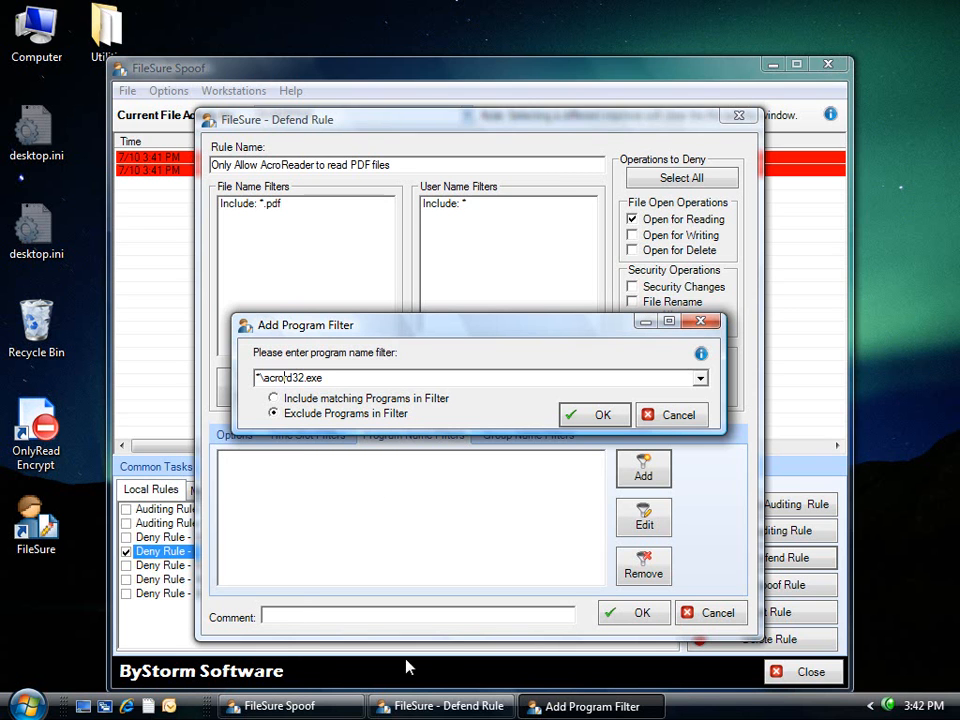
left_click(597, 417)
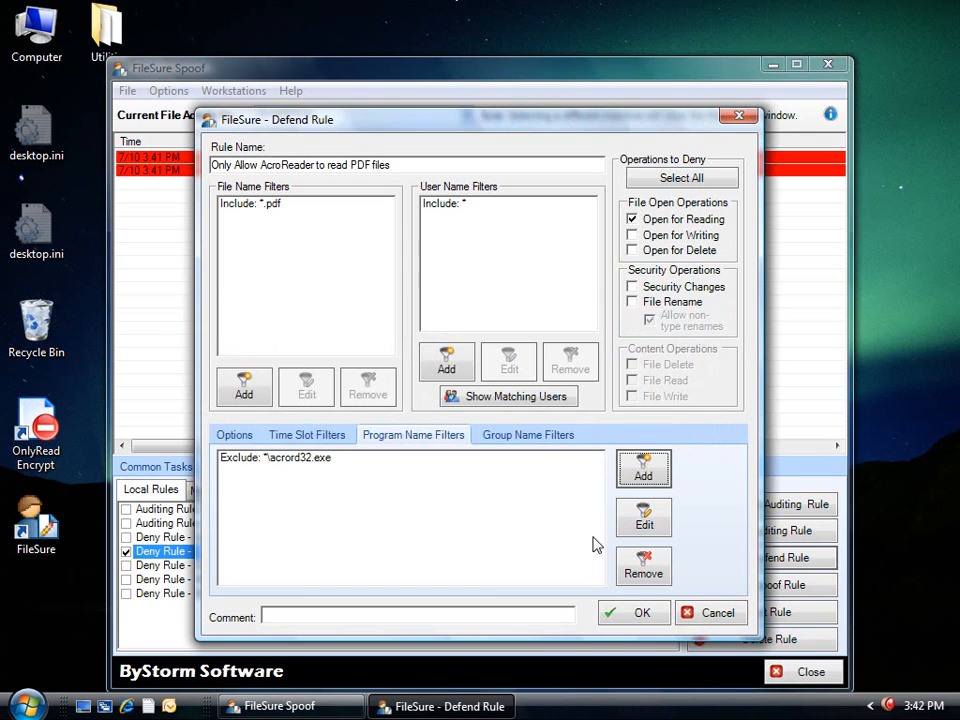
left_click(648, 615)
left_click(556, 423)
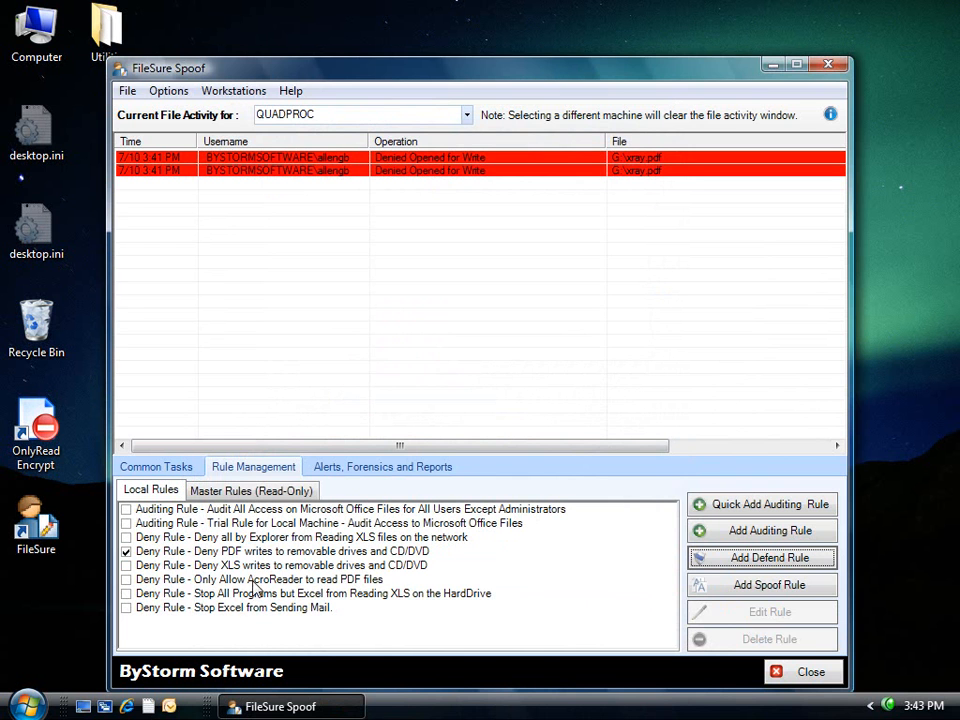
double_click(252, 580)
left_click(574, 417)
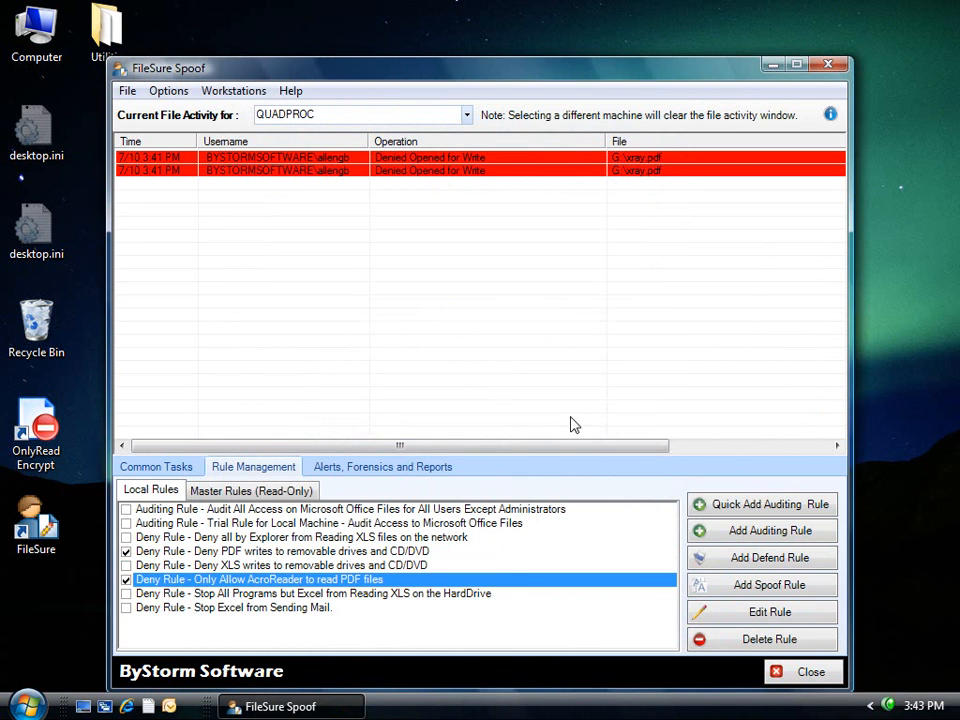
Open xray.pdf from temp (X:) in Adobe Reader, then close the viewer.
right_click(34, 22)
left_click(88, 62)
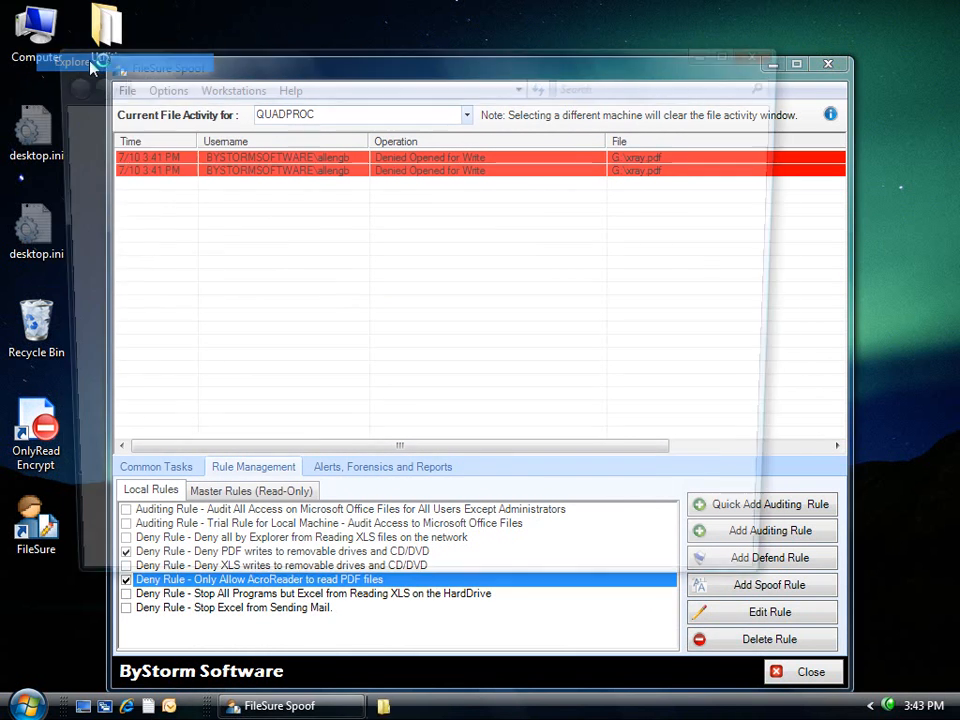
left_click(215, 508)
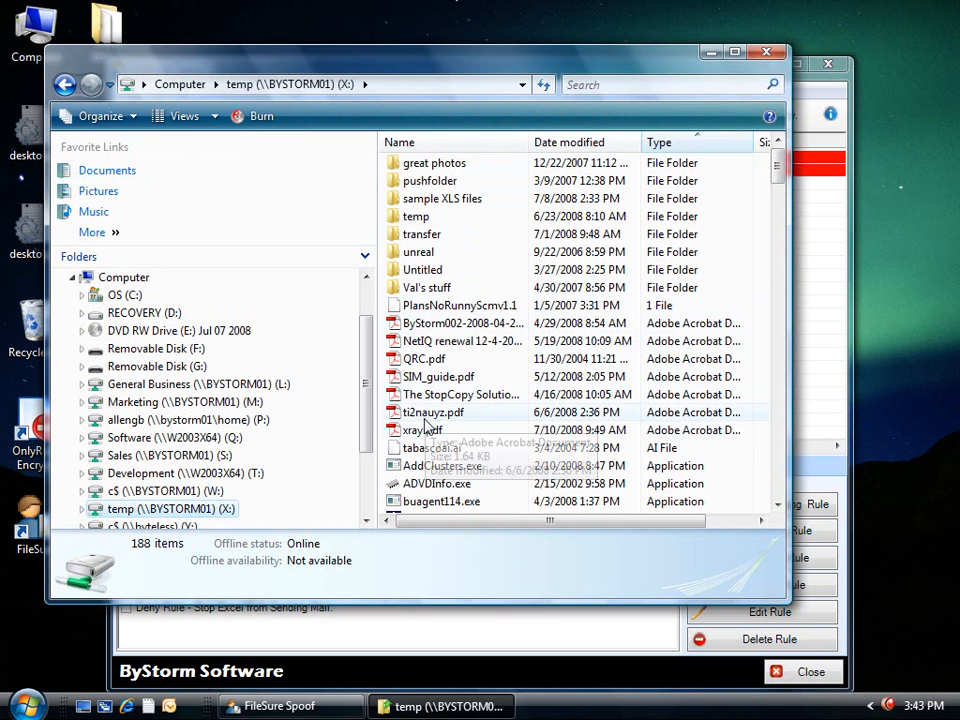
double_click(430, 429)
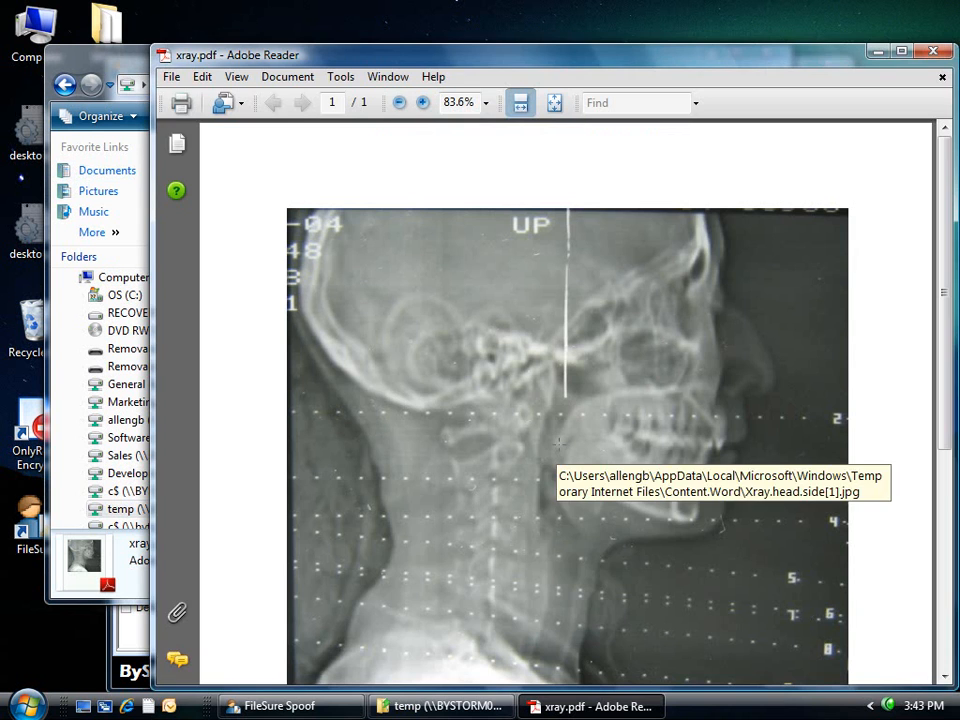
double_click(166, 60)
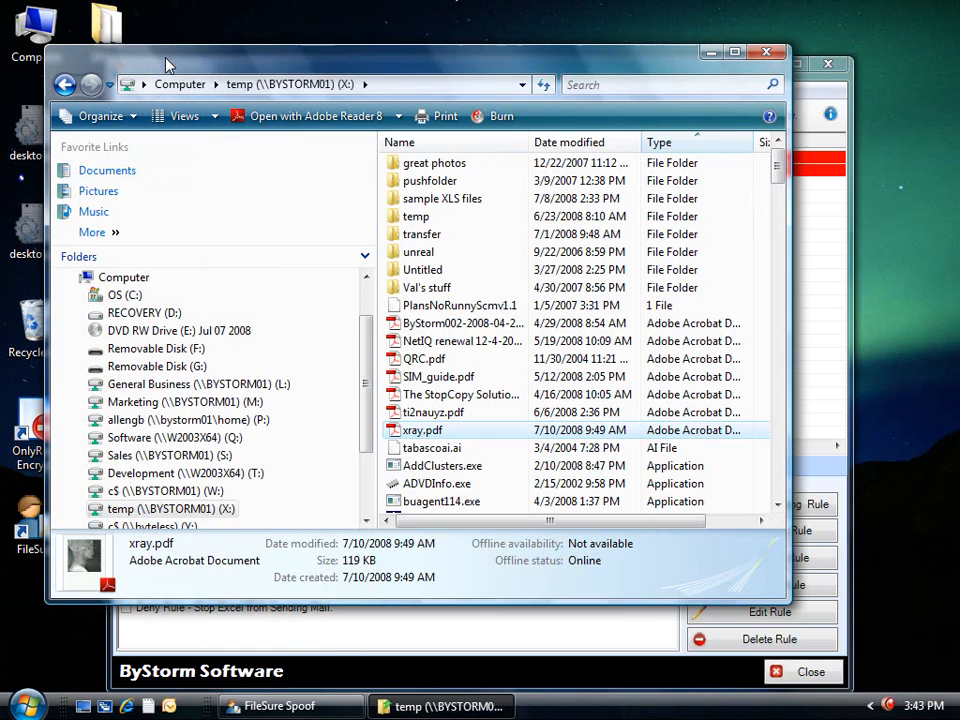
Re-save the Only Allow AcroReader rule unchanged and bring the X: folder window back to front.
left_click(408, 648)
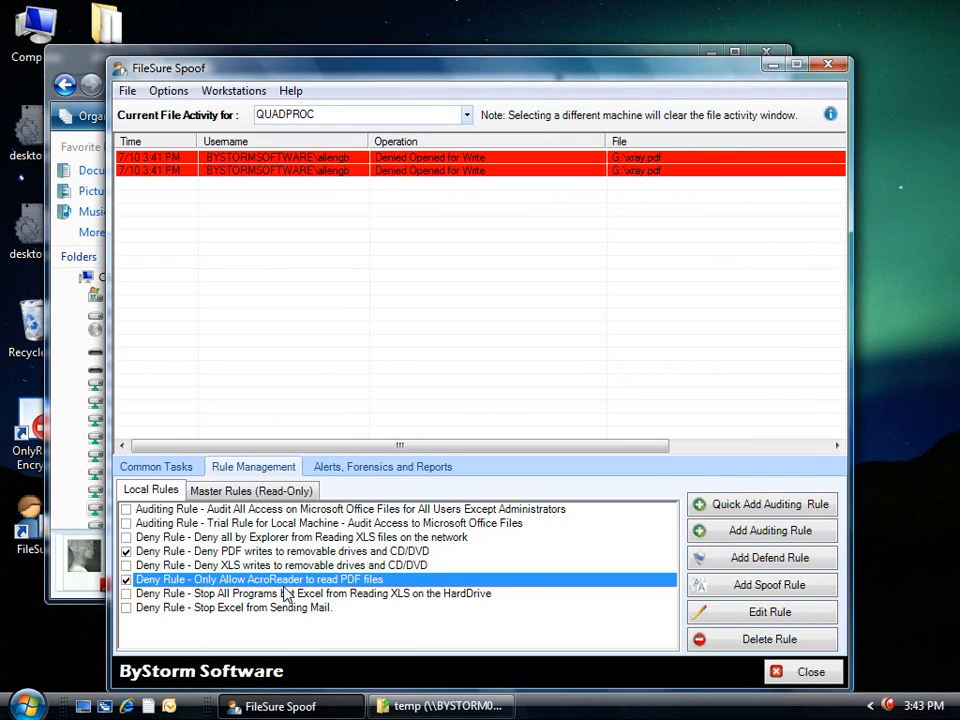
left_click(748, 619)
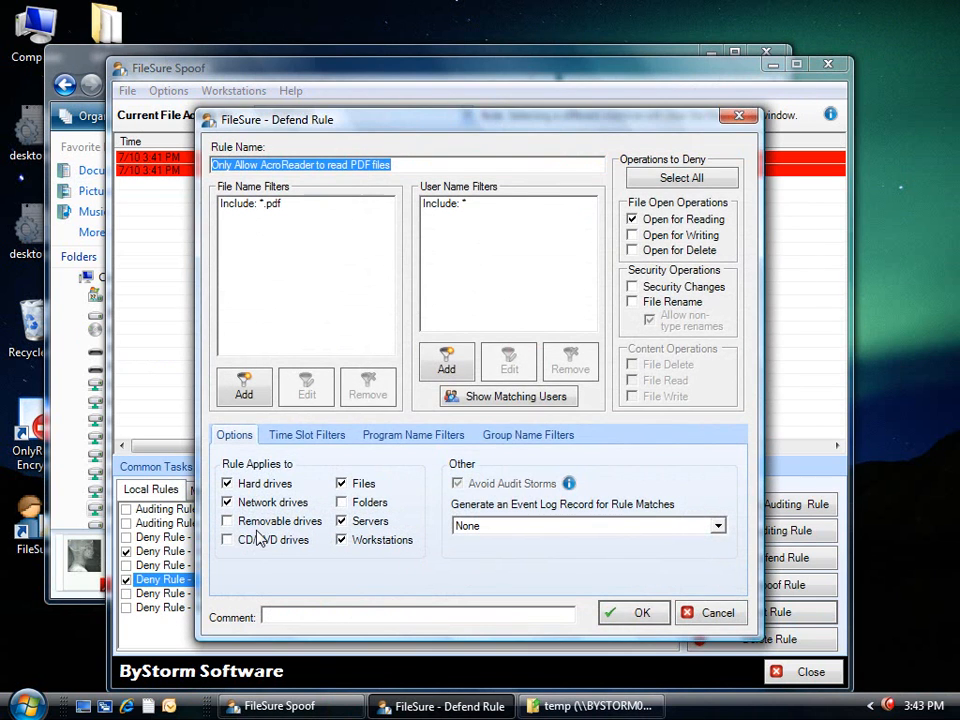
left_click(618, 611)
left_click(554, 422)
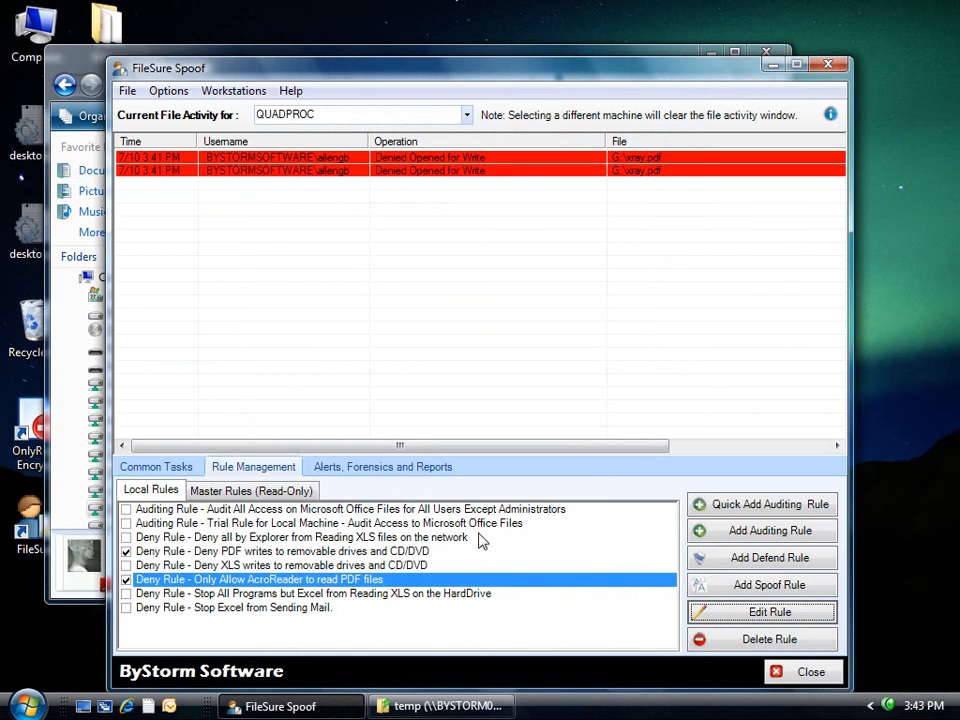
left_click(518, 54)
left_click_drag(519, 58, 594, 50)
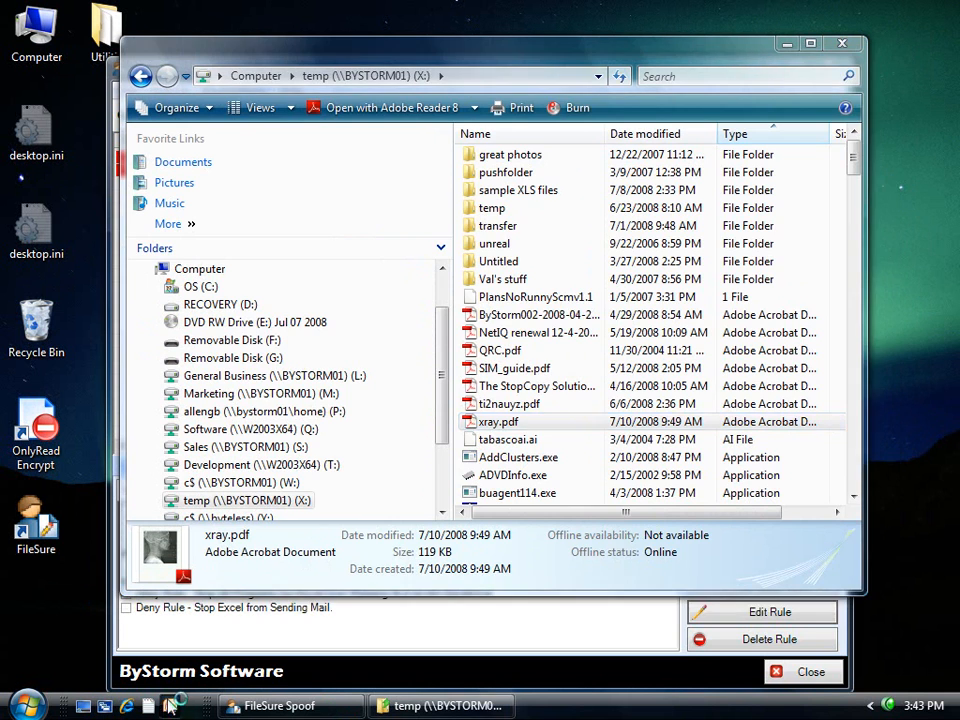
Start a new Outlook message to the recipient's e-mail address with subject 'stolen doc'.
left_click(169, 706)
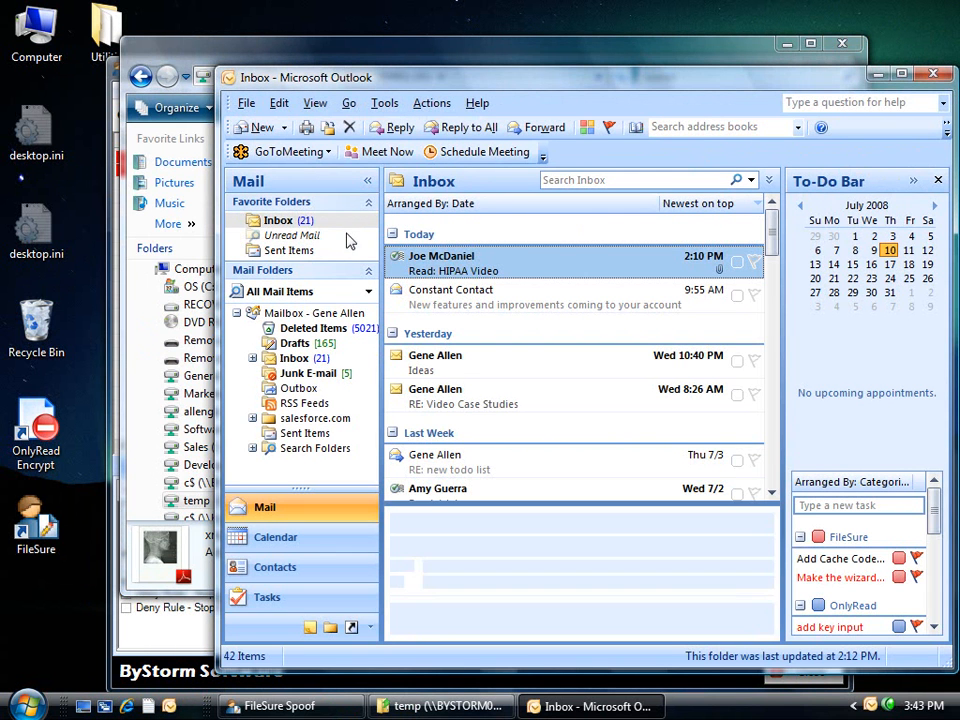
left_click(257, 128)
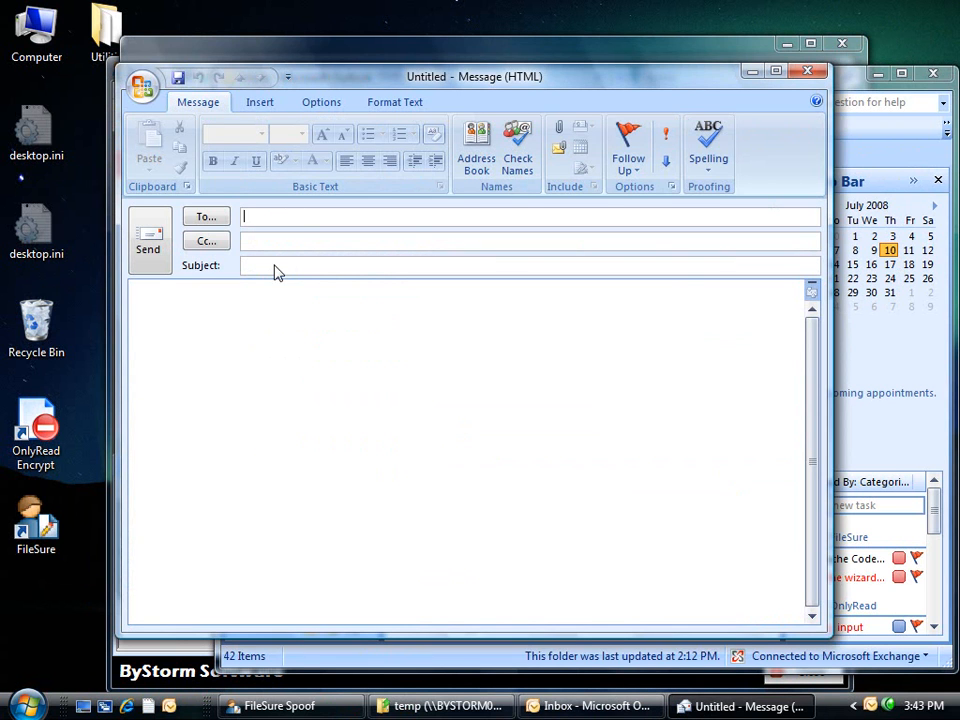
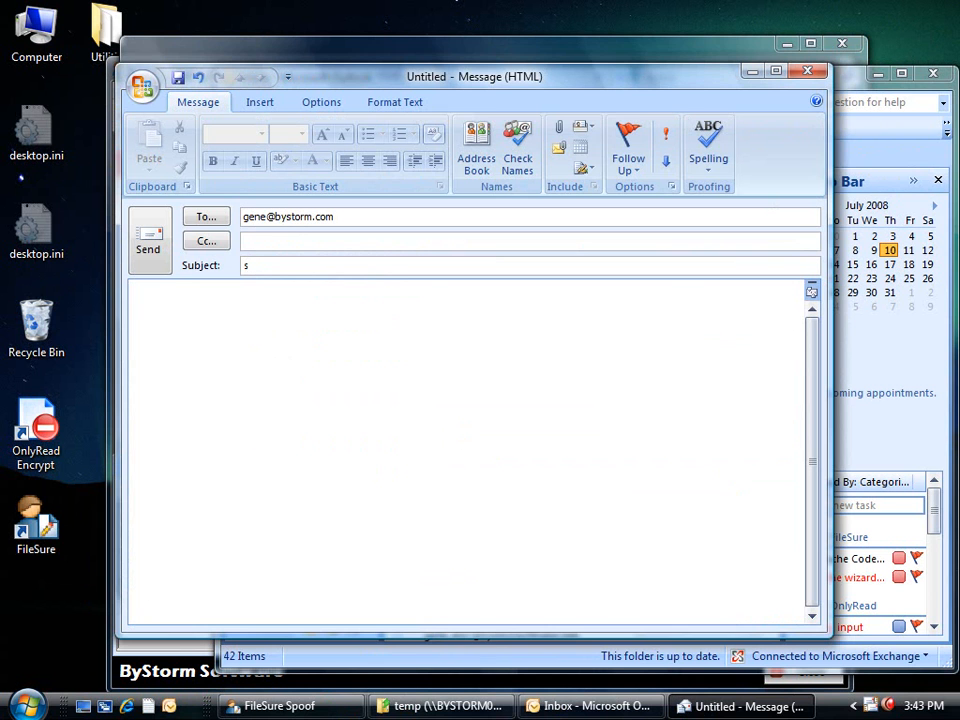
type("stolen doc")
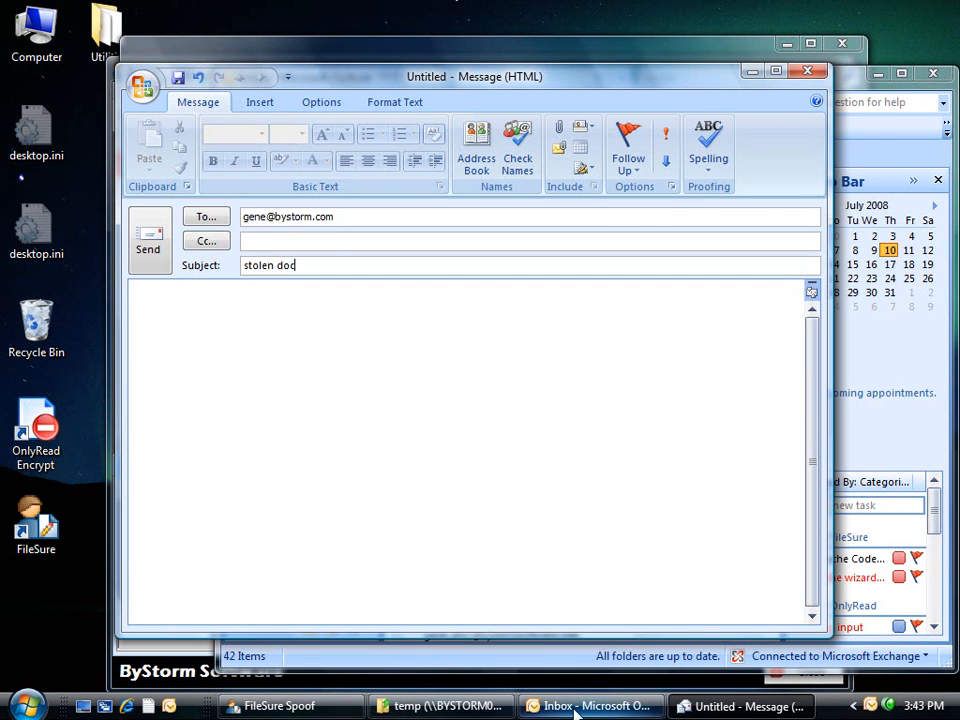
Drag xray.pdf into the message, dismiss the permission error, and close the draft without saving.
left_click(400, 705)
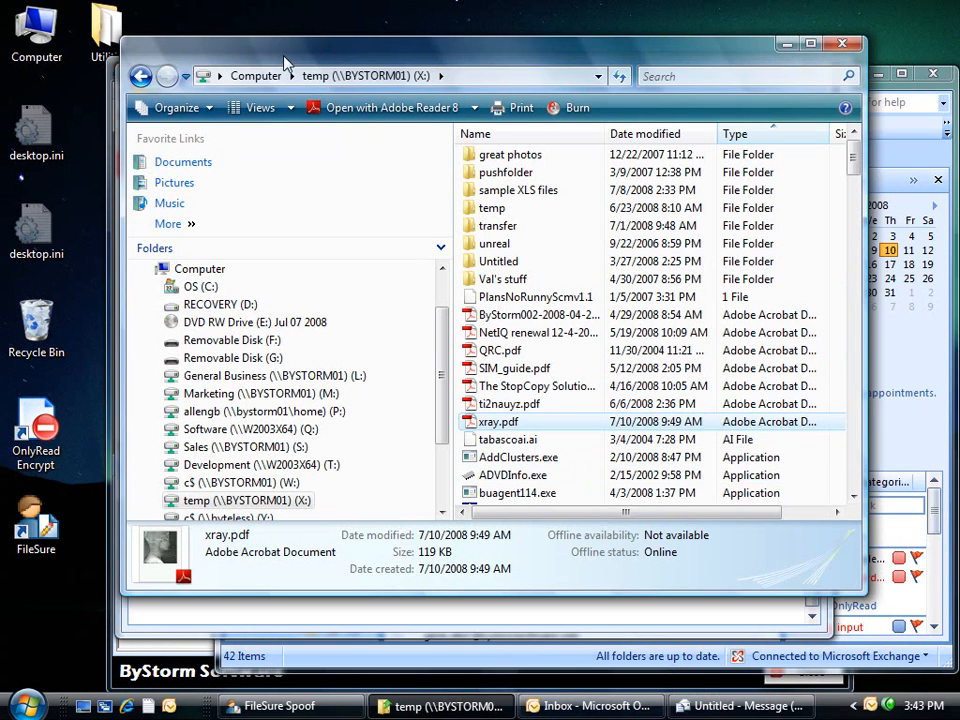
left_click_drag(212, 38, 447, 26)
left_click_drag(167, 405, 223, 400)
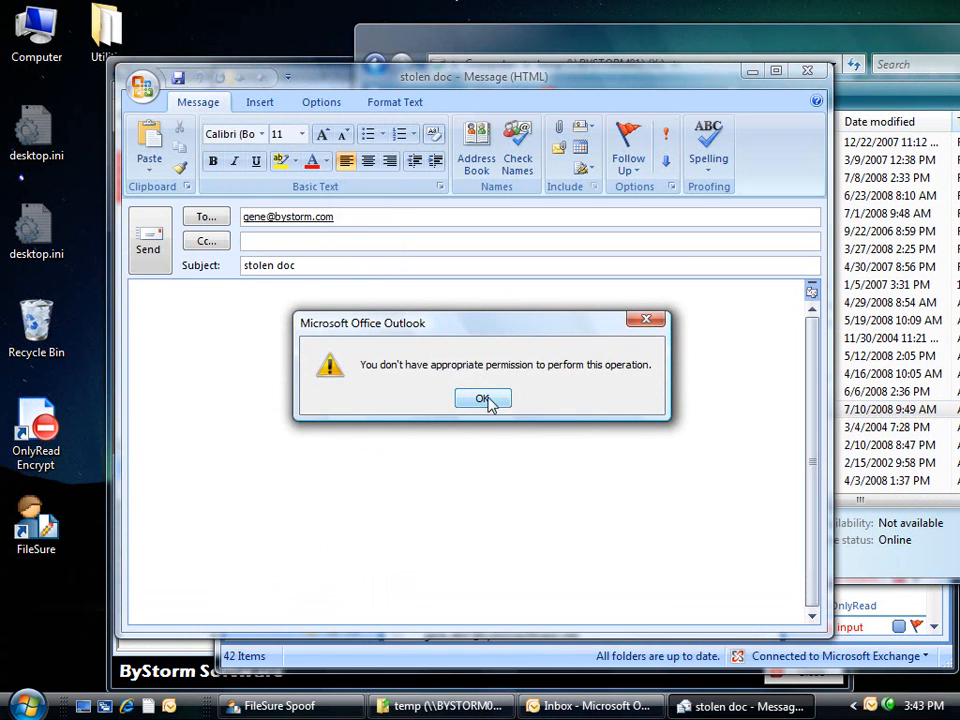
left_click(482, 399)
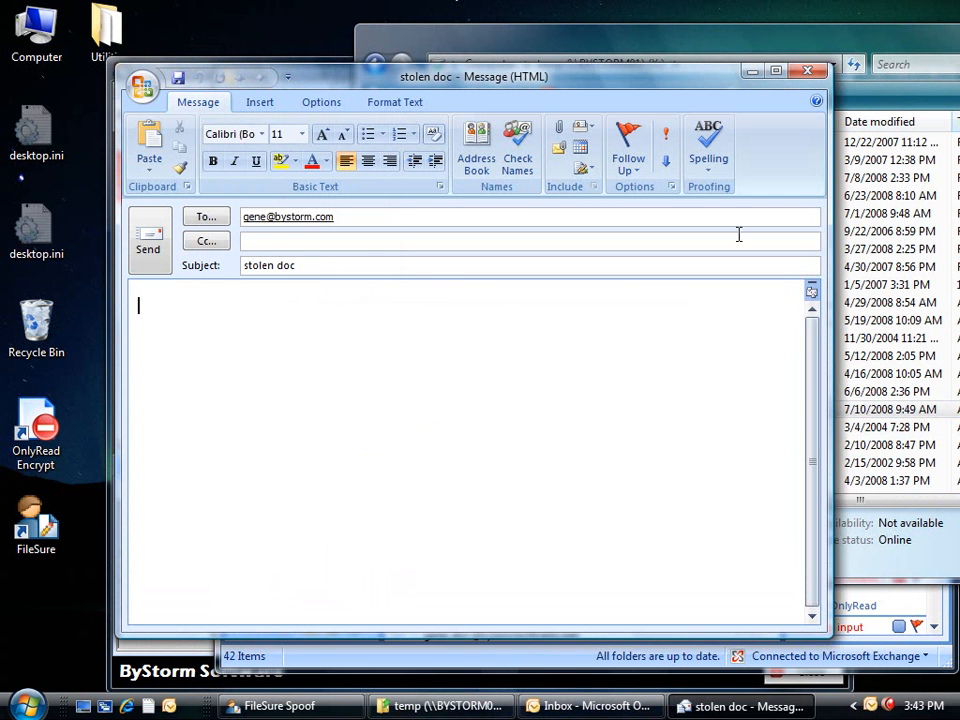
left_click(812, 72)
left_click(478, 400)
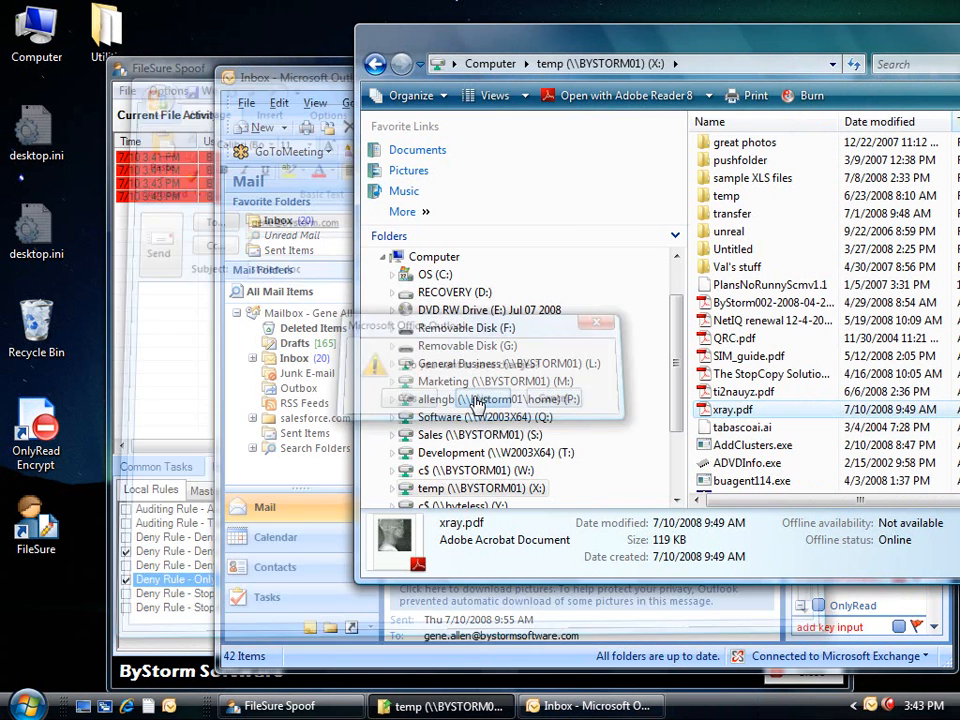
Open Gmail in Internet Explorer and compose a new message to the suggested recipient.
left_click(24, 703)
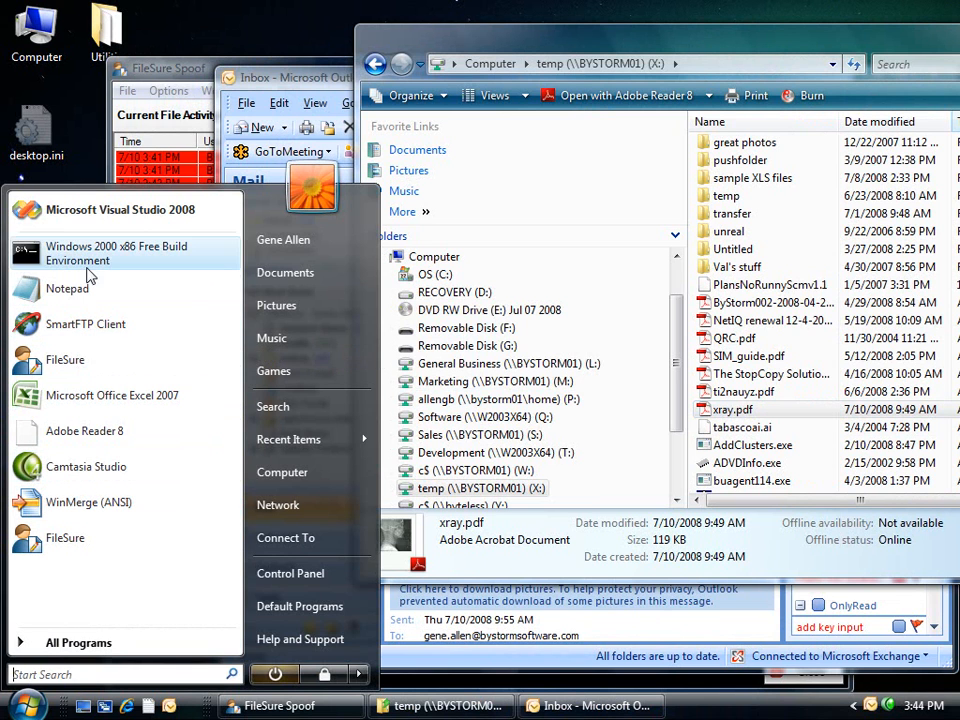
left_click(126, 706)
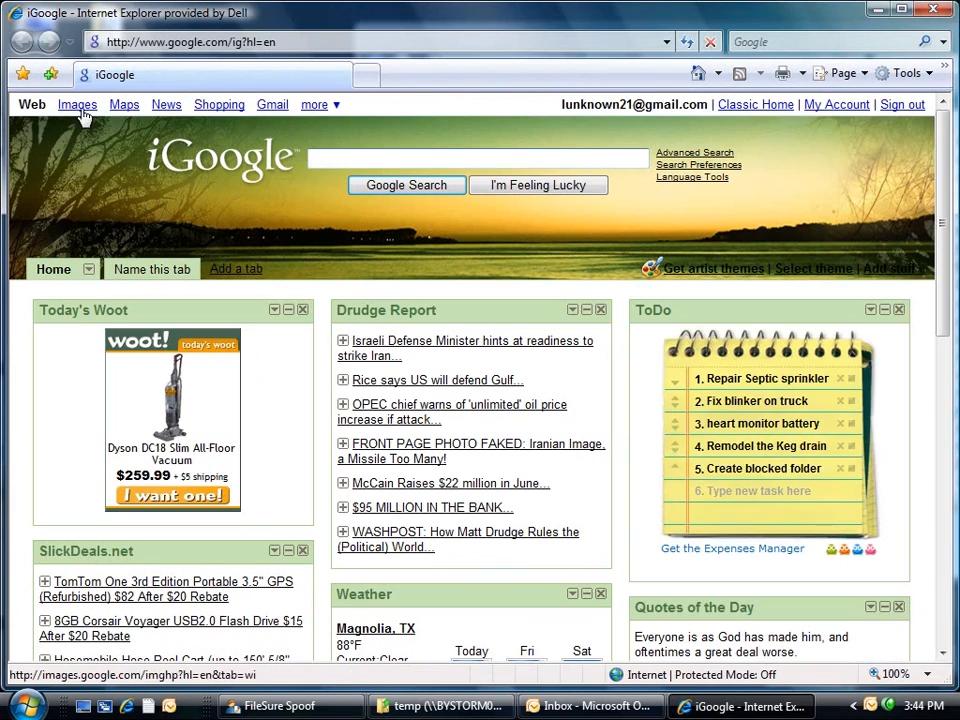
left_click(241, 112)
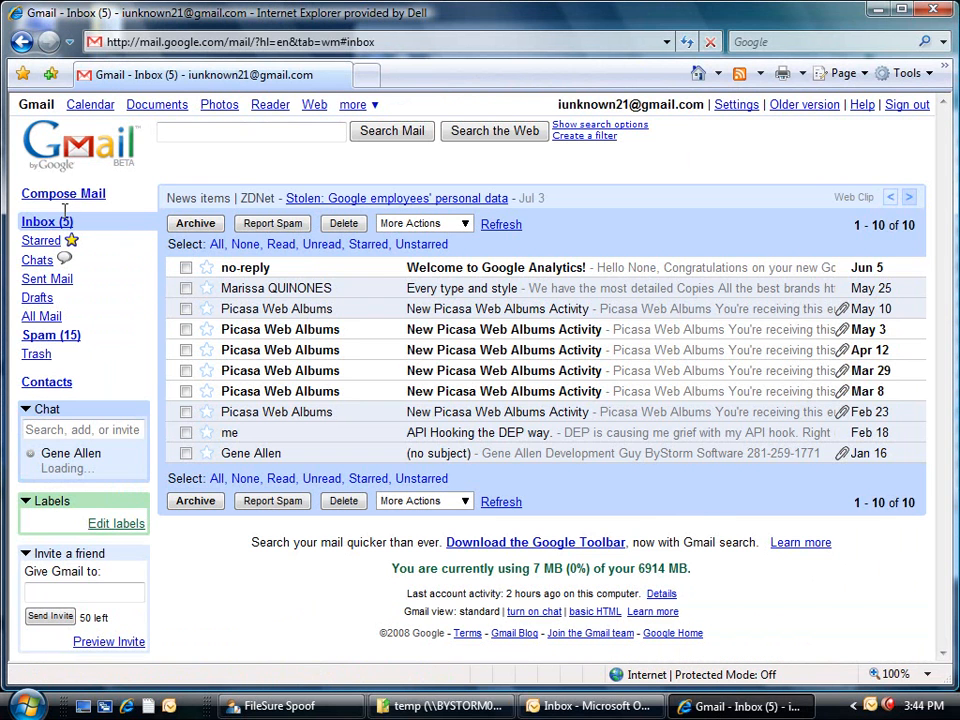
left_click(38, 195)
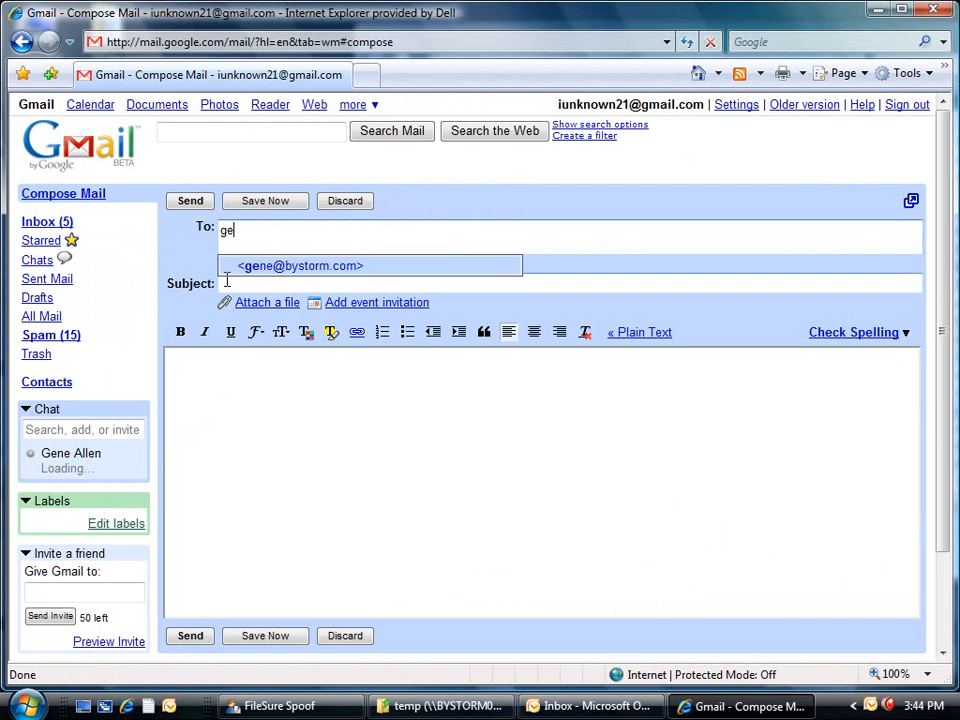
left_click(250, 267)
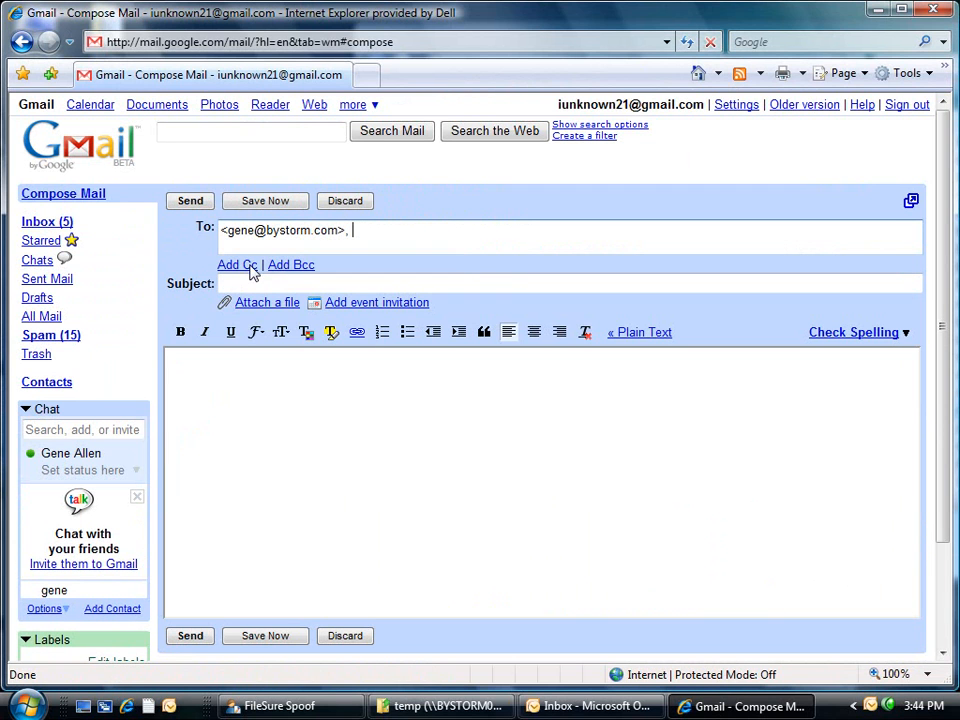
Try attaching x:\xray.pdf, dismiss the permission error, and close the browser abandoning the draft.
left_click(262, 303)
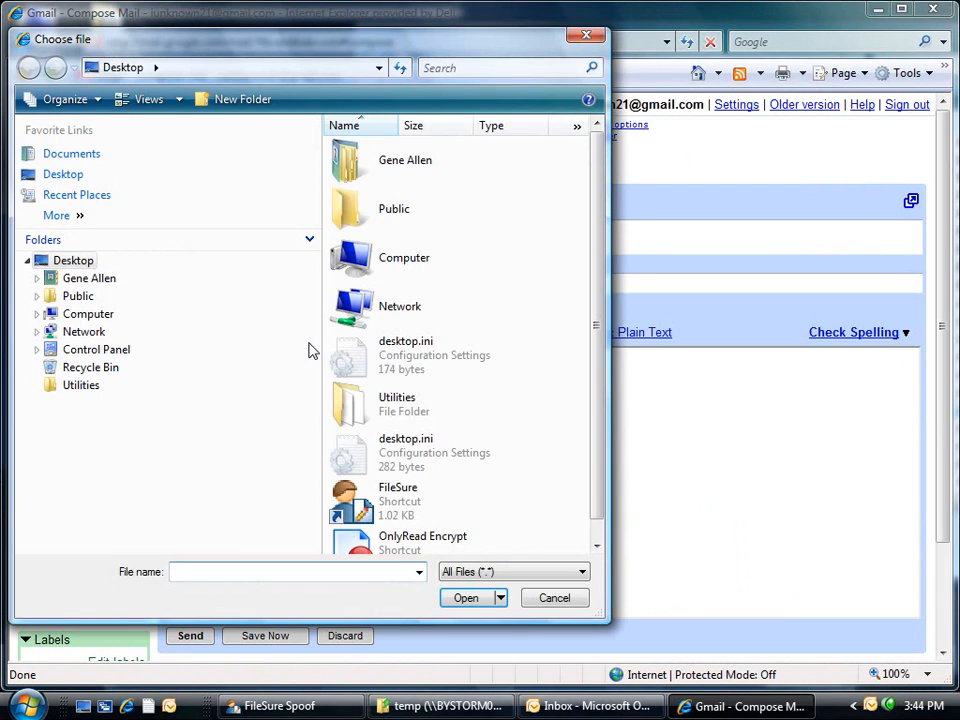
type("x:\\x")
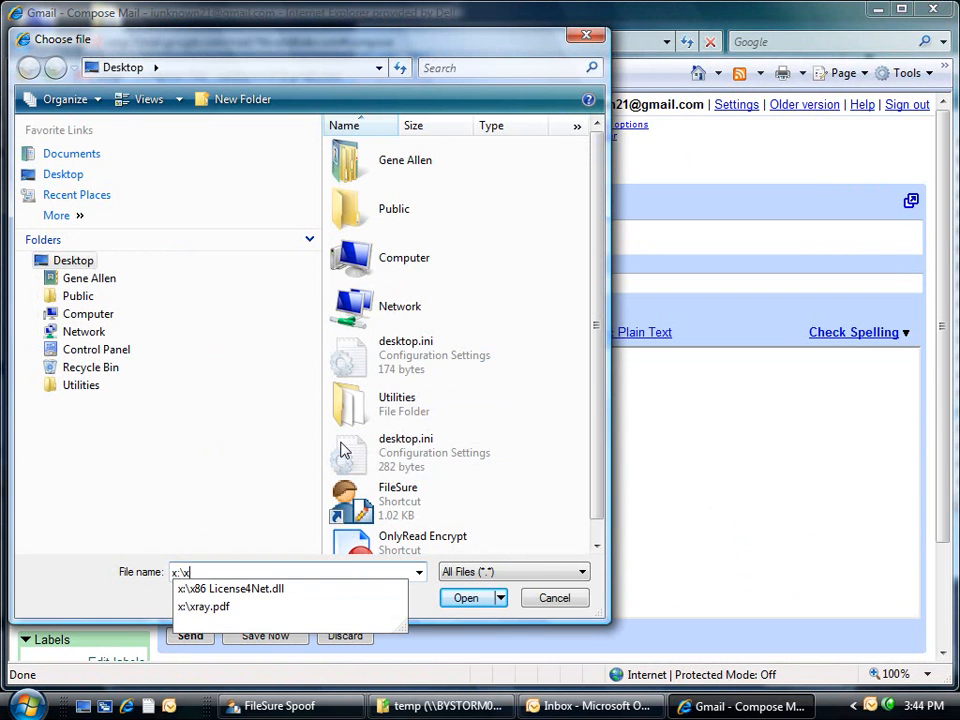
key("Down")
key("Down")
key("Return")
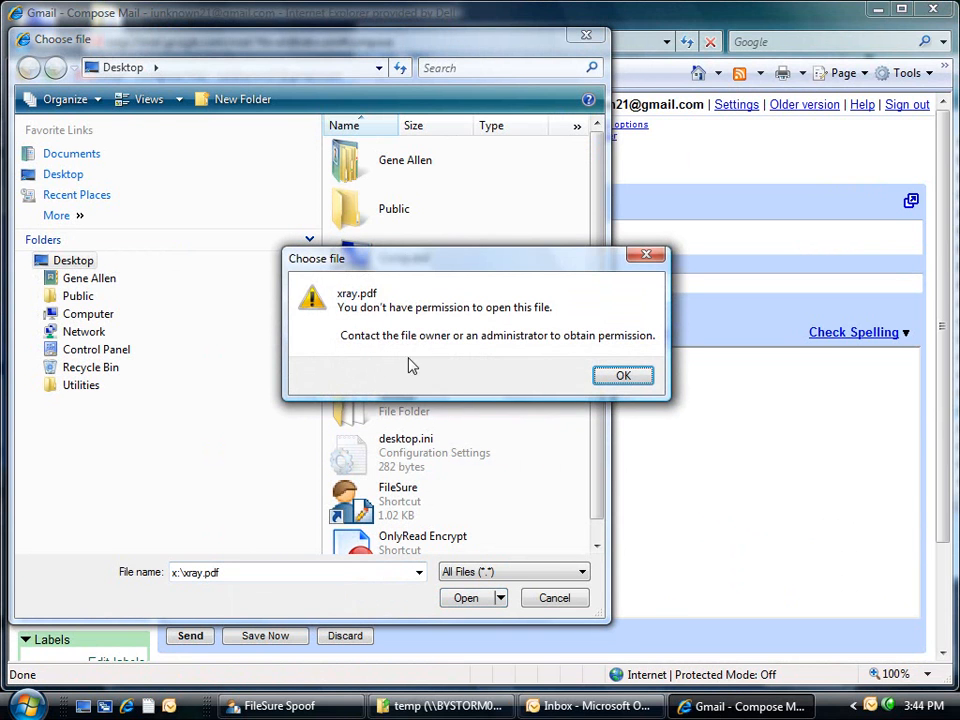
left_click(630, 378)
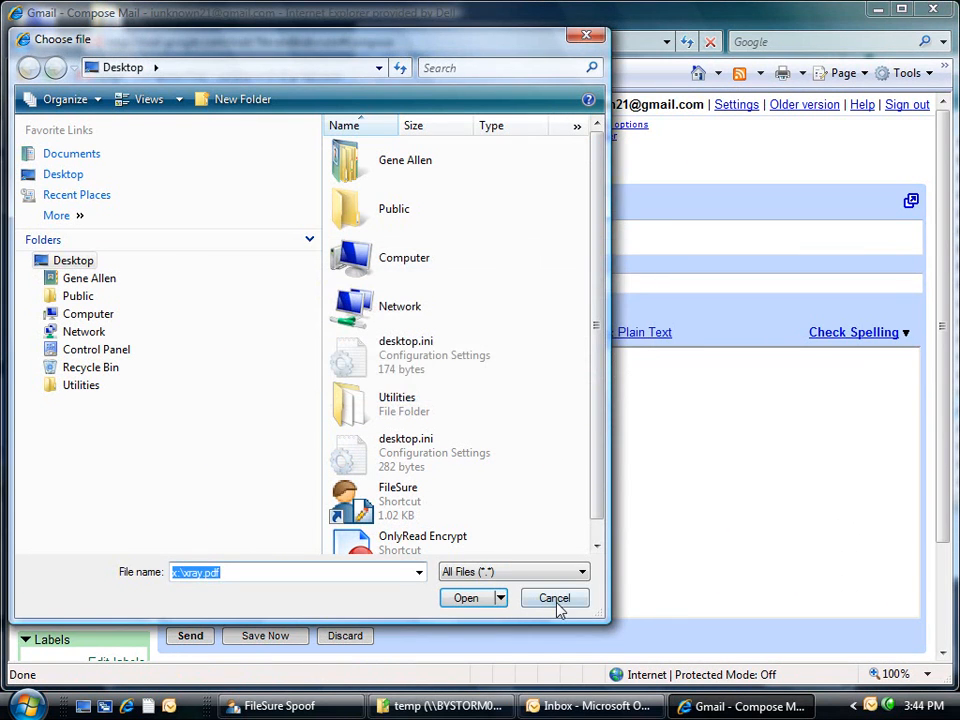
left_click(555, 598)
left_click(22, 41)
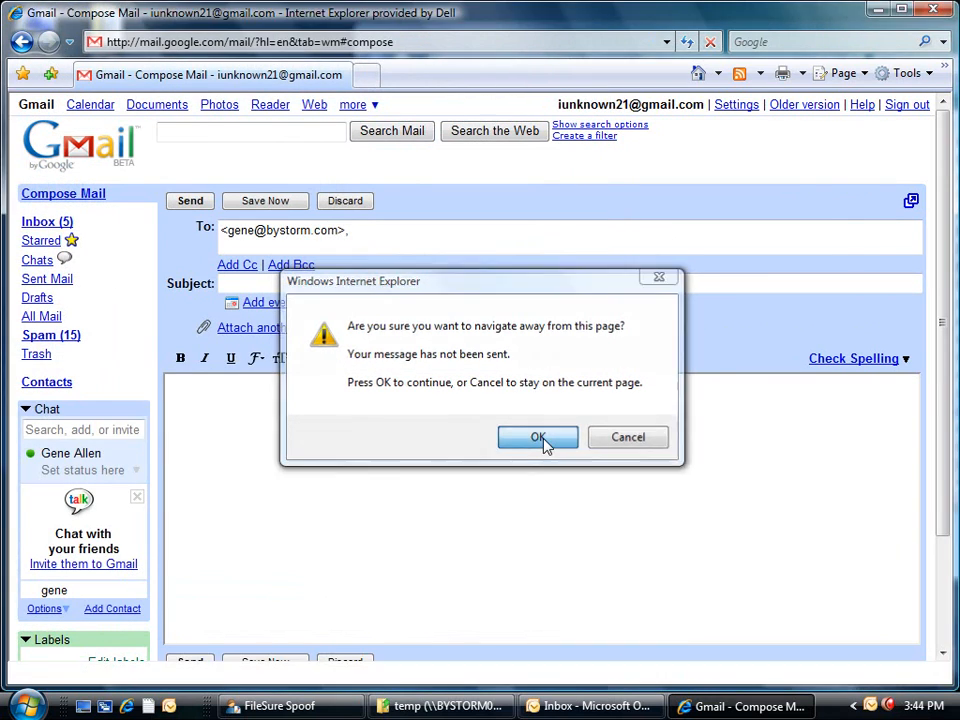
left_click(538, 437)
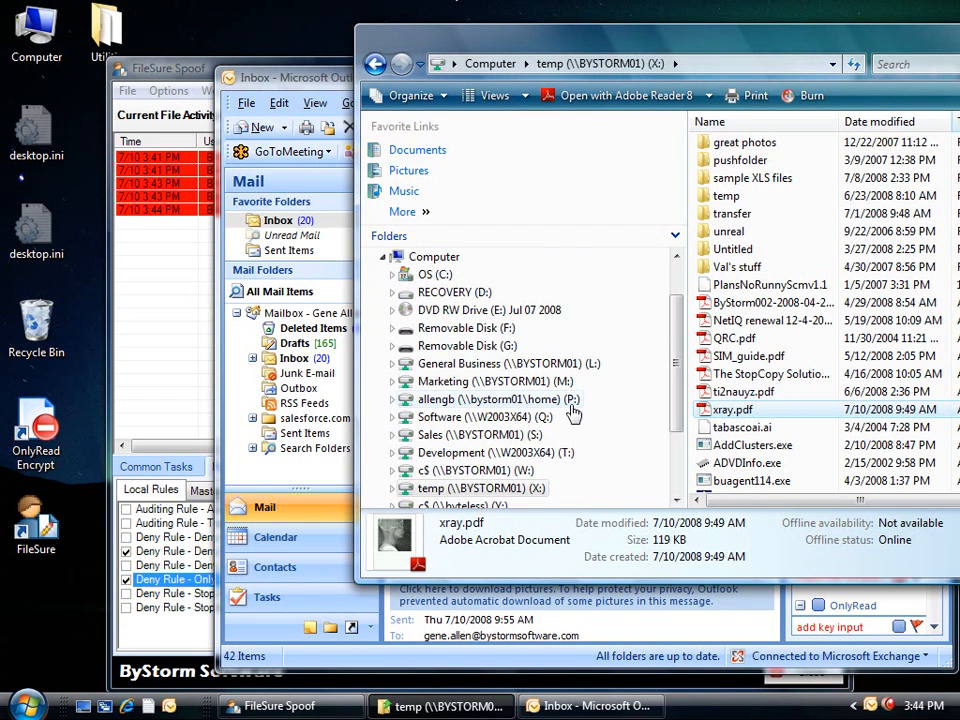
Try dragging xray.pdf onto another drive and cancel the Access Denied dialog.
right_click(366, 45)
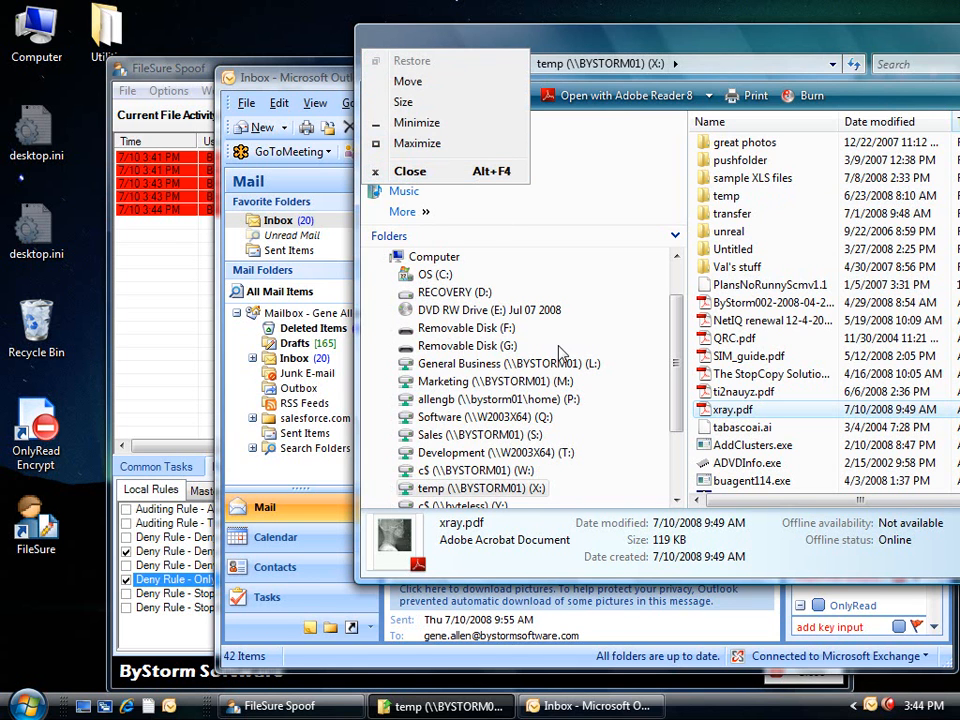
key("Escape")
key("F2")
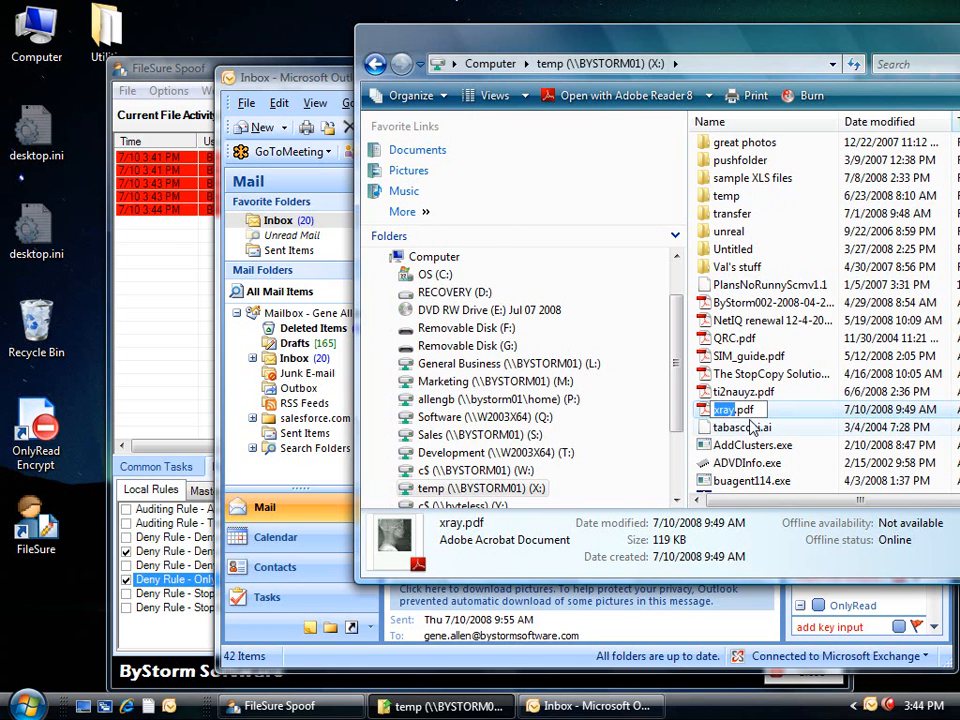
key("Escape")
left_click_drag(722, 409, 495, 312)
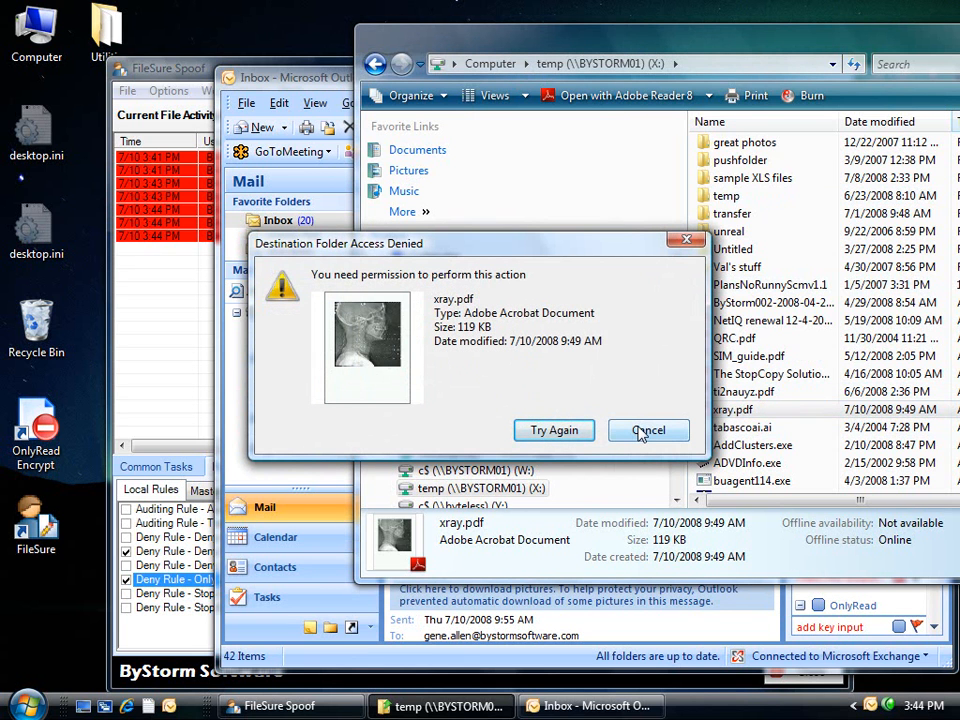
left_click(645, 431)
Close Explorer and Outlook, then go to FileSure's Alerts, Forensics and Reports section.
left_click(368, 52)
left_click(405, 169)
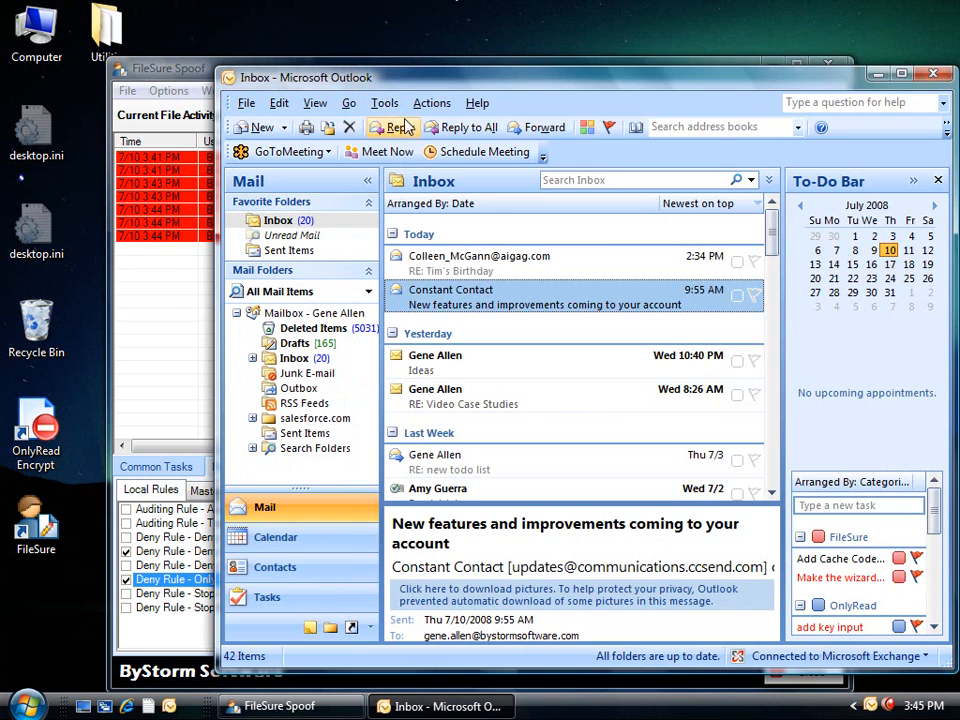
left_click(935, 76)
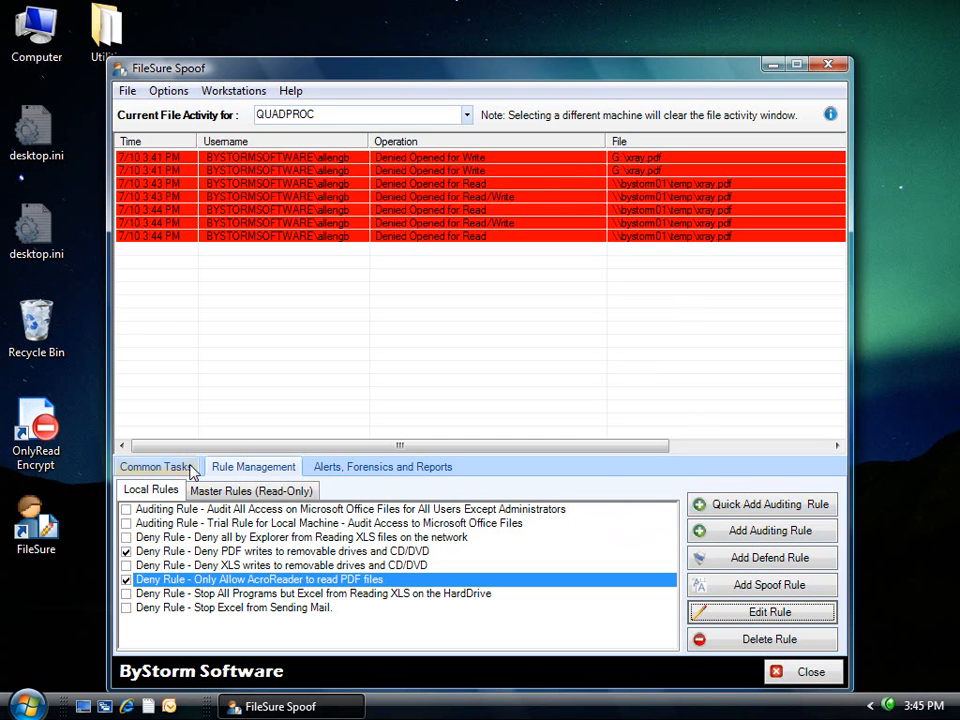
left_click(338, 466)
Load the previous 2 hours of forensics data and select the latest denied xray.pdf read.
left_click(296, 607)
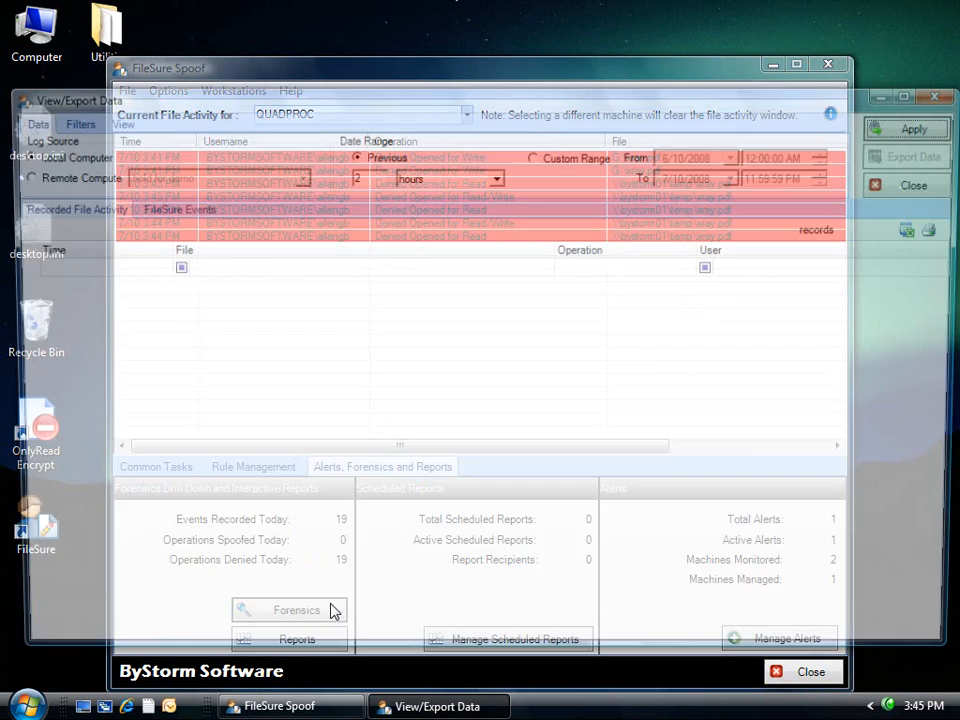
left_click(918, 126)
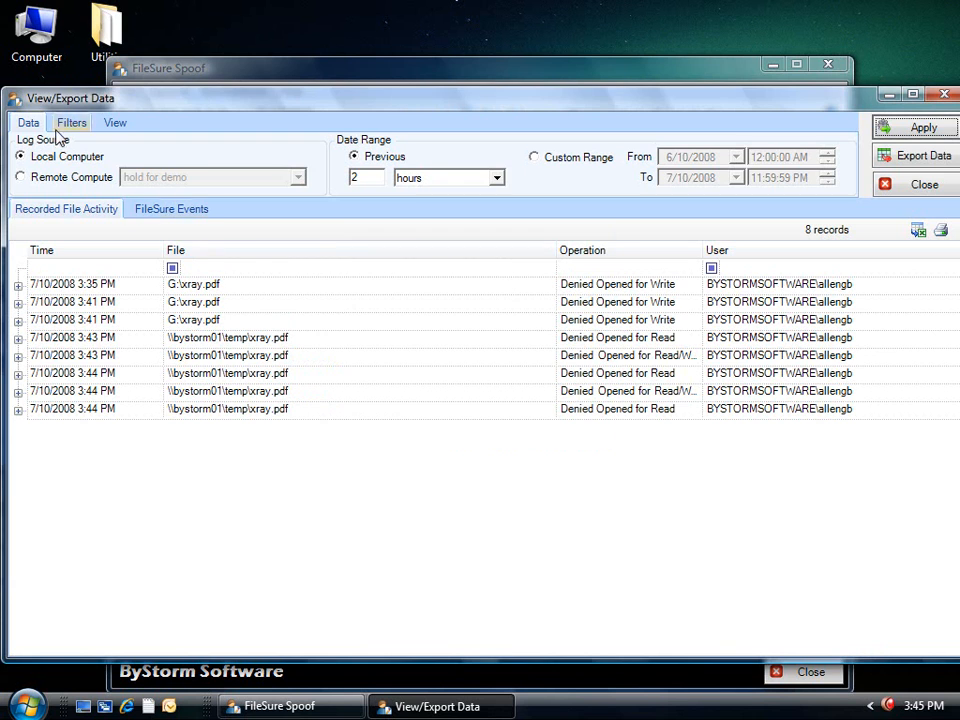
left_click_drag(184, 93, 211, 68)
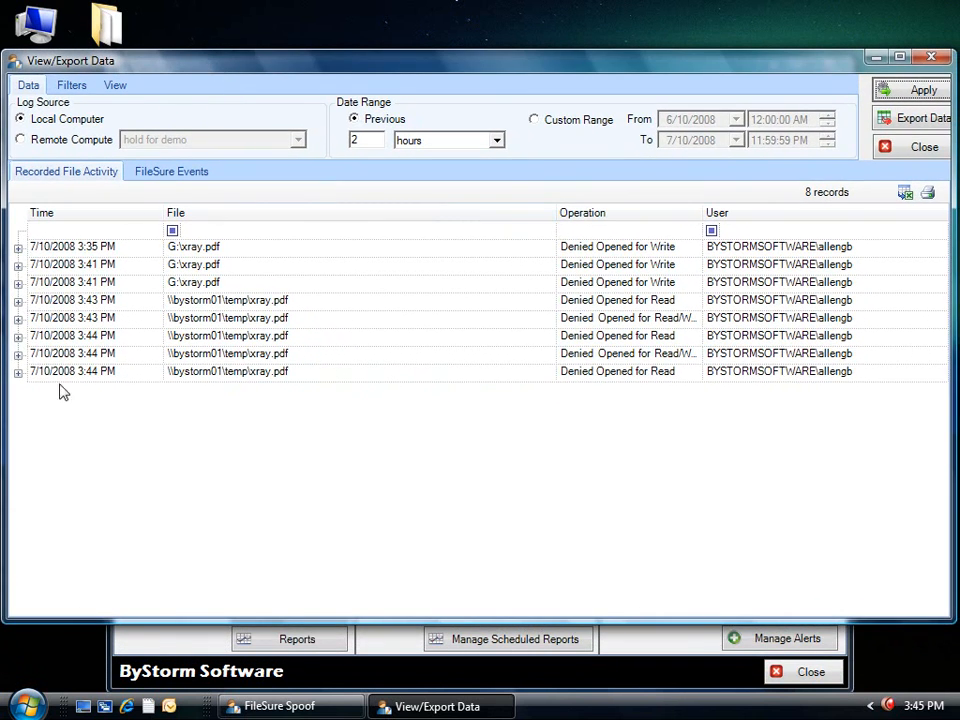
left_click(86, 373)
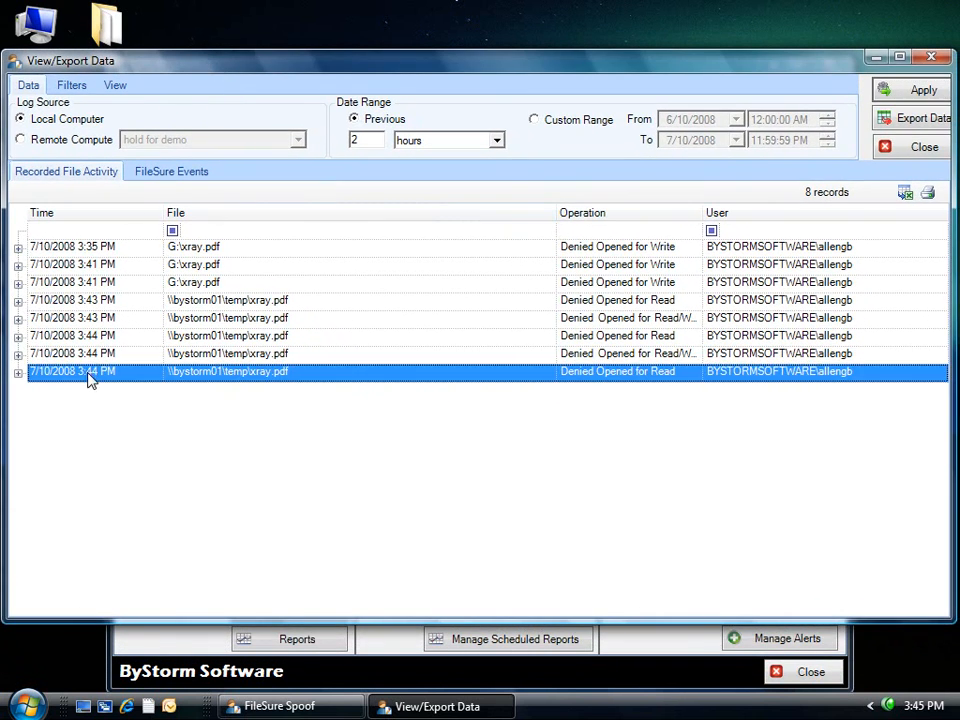
Expand the last two denied xray.pdf records to inspect their Read and Read/Write details.
left_click(18, 374)
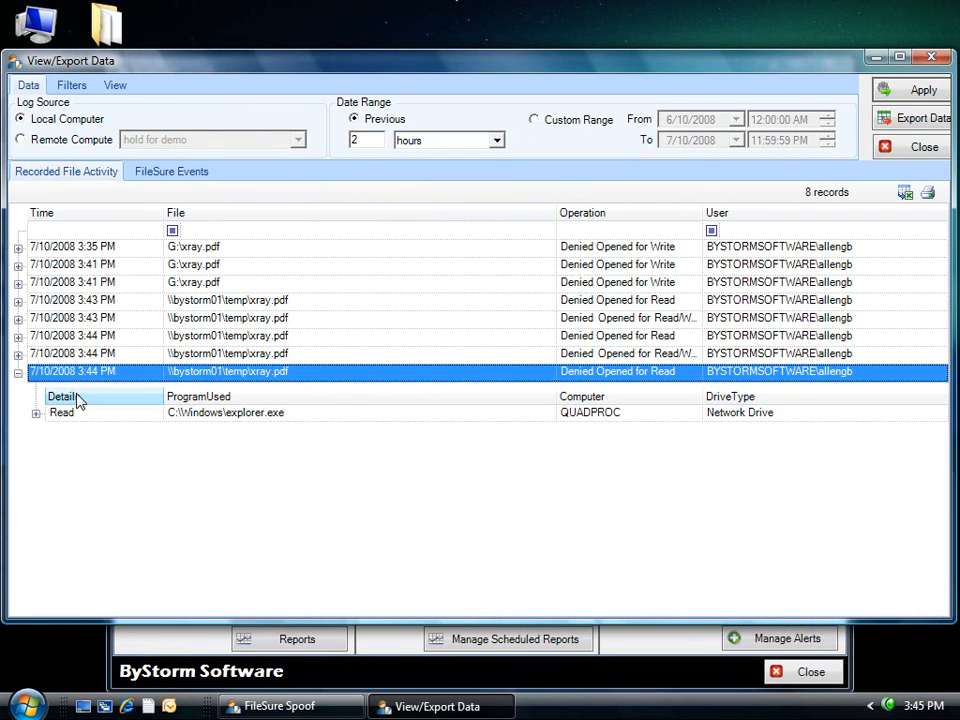
left_click(276, 412)
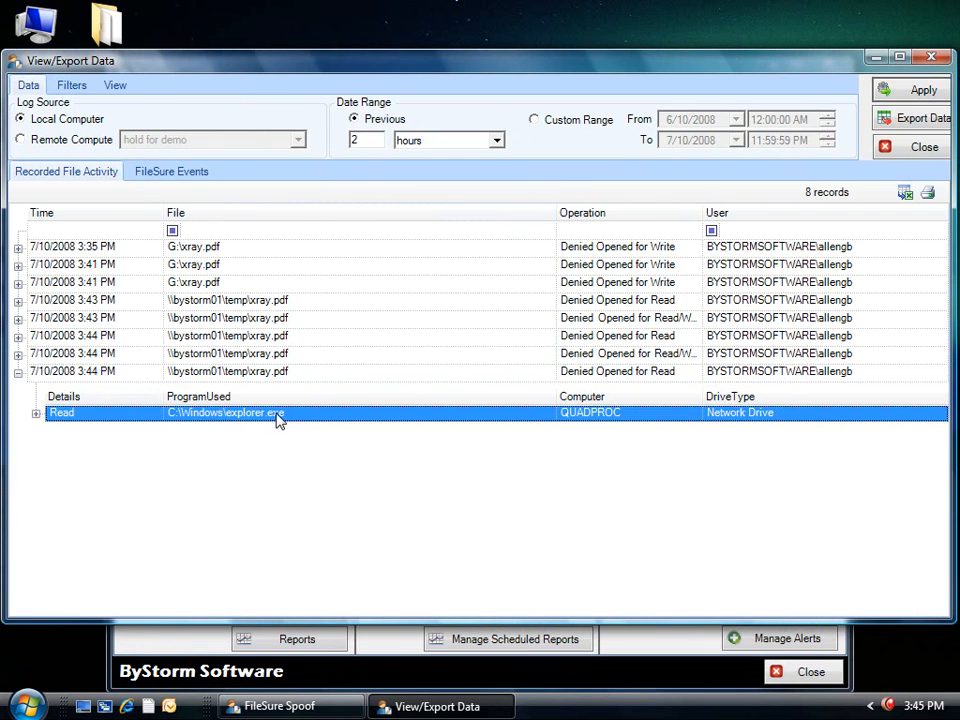
left_click(18, 355)
left_click(331, 360)
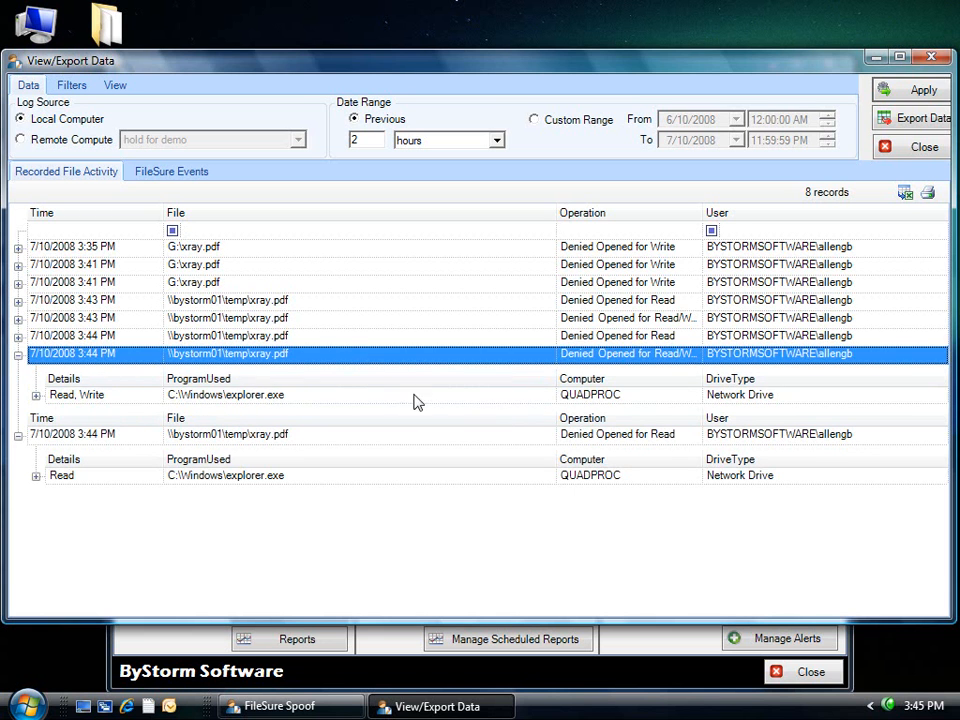
left_click(338, 396)
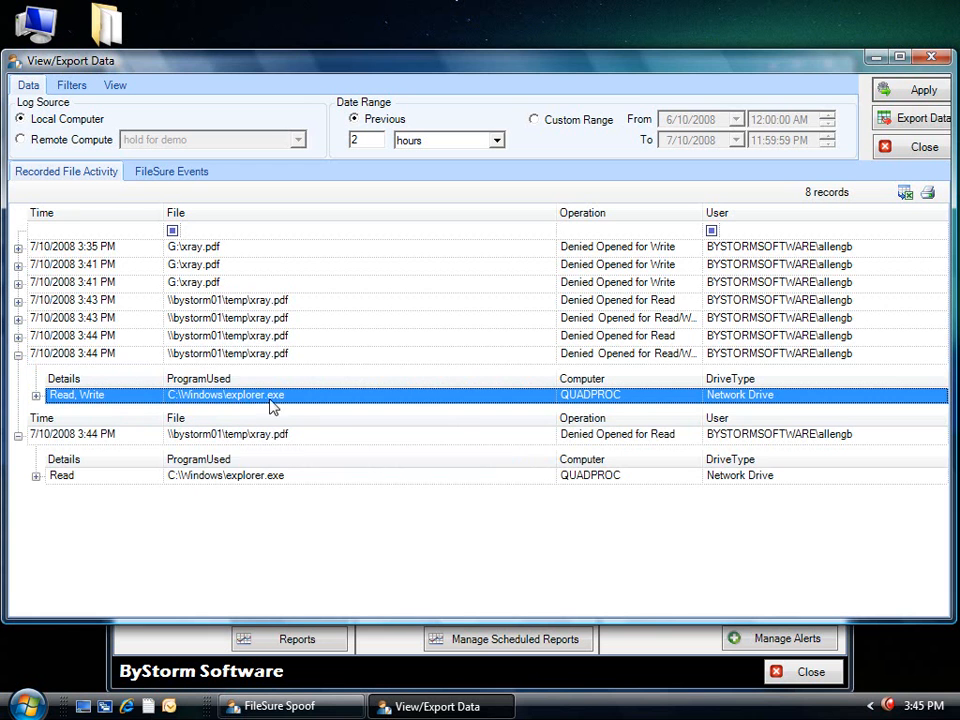
Expand the earlier records to reveal iexplore.exe, OUTLOOK.EXE and xcopy.exe, then close the viewer.
left_click(18, 338)
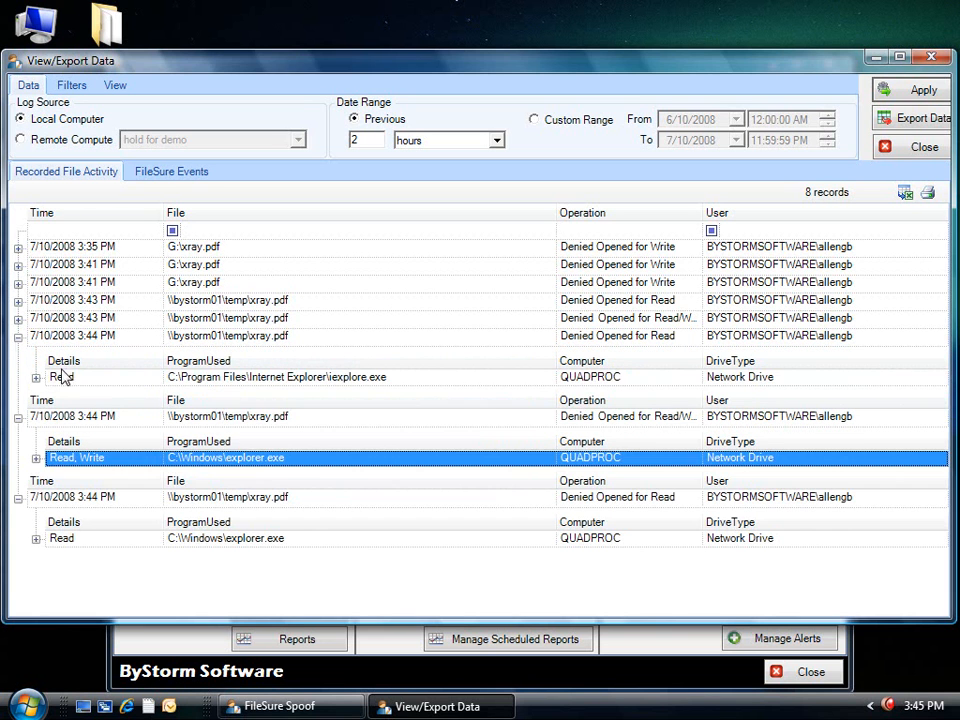
left_click(335, 385)
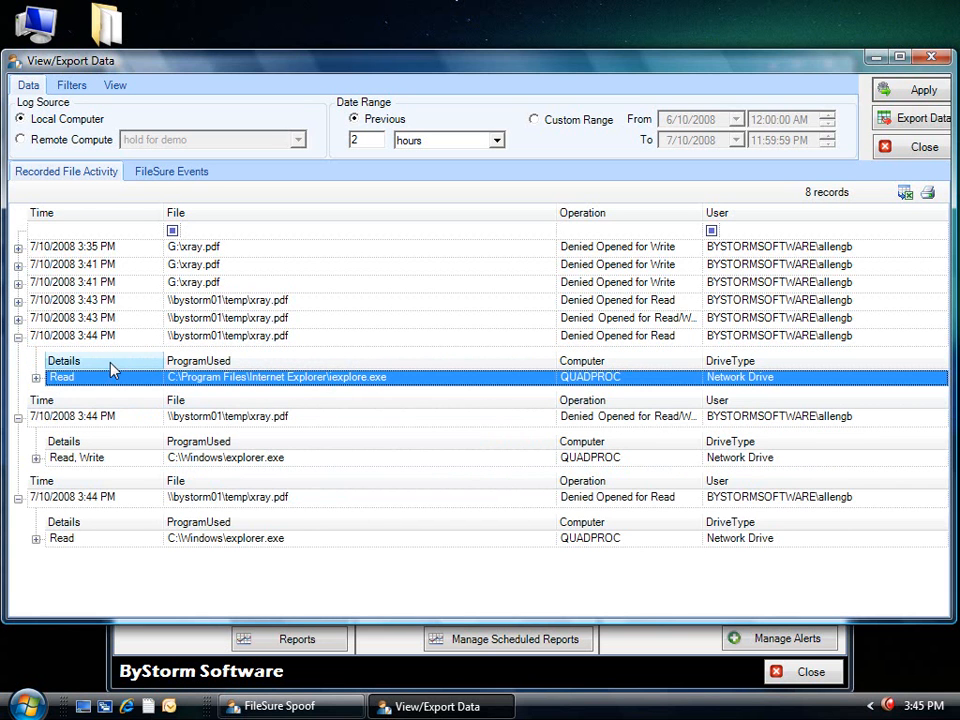
left_click(18, 318)
left_click(386, 362)
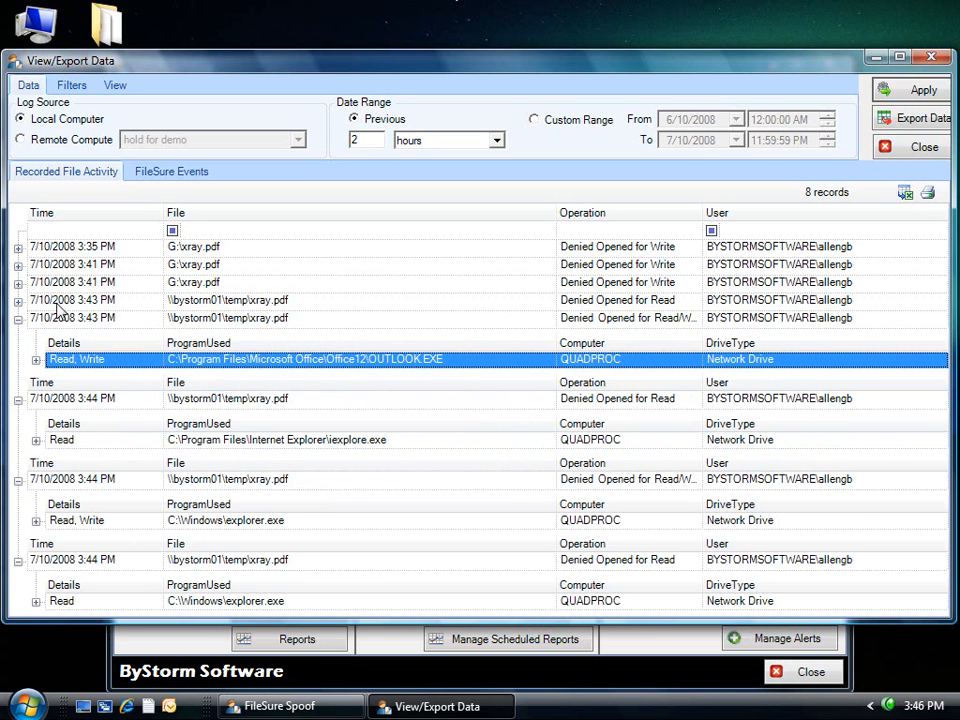
left_click(18, 300)
left_click(360, 341)
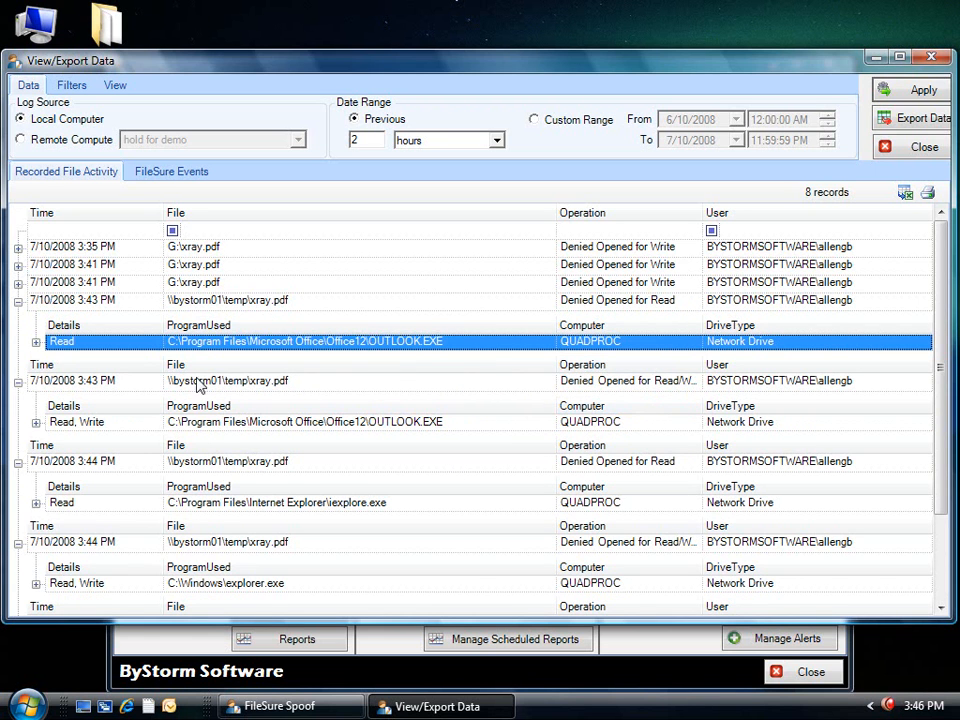
left_click(18, 282)
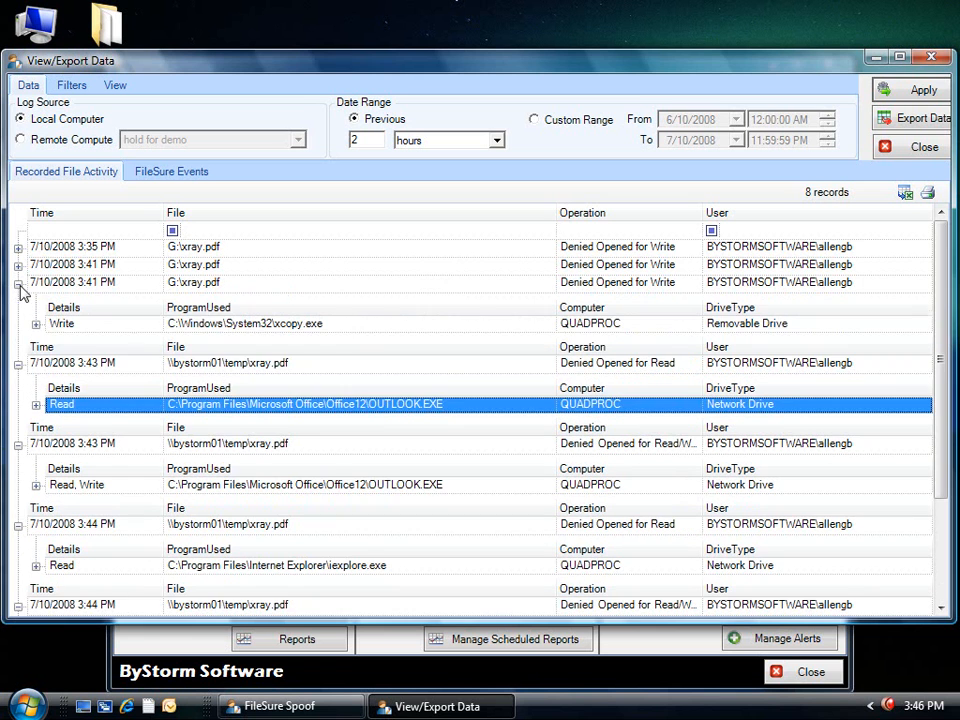
left_click(253, 324)
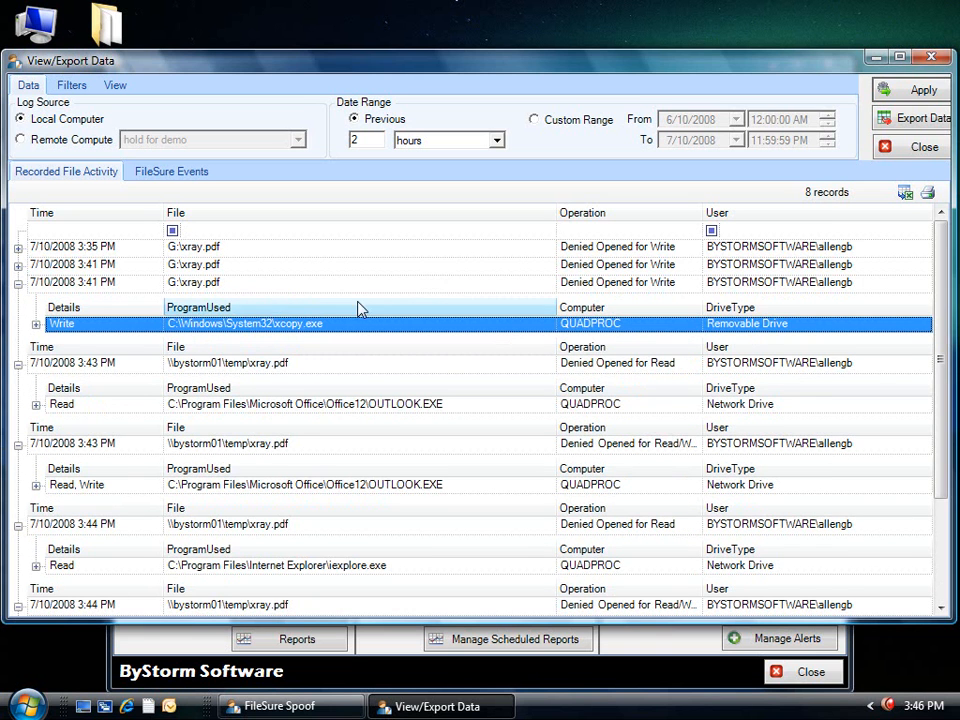
left_click(920, 147)
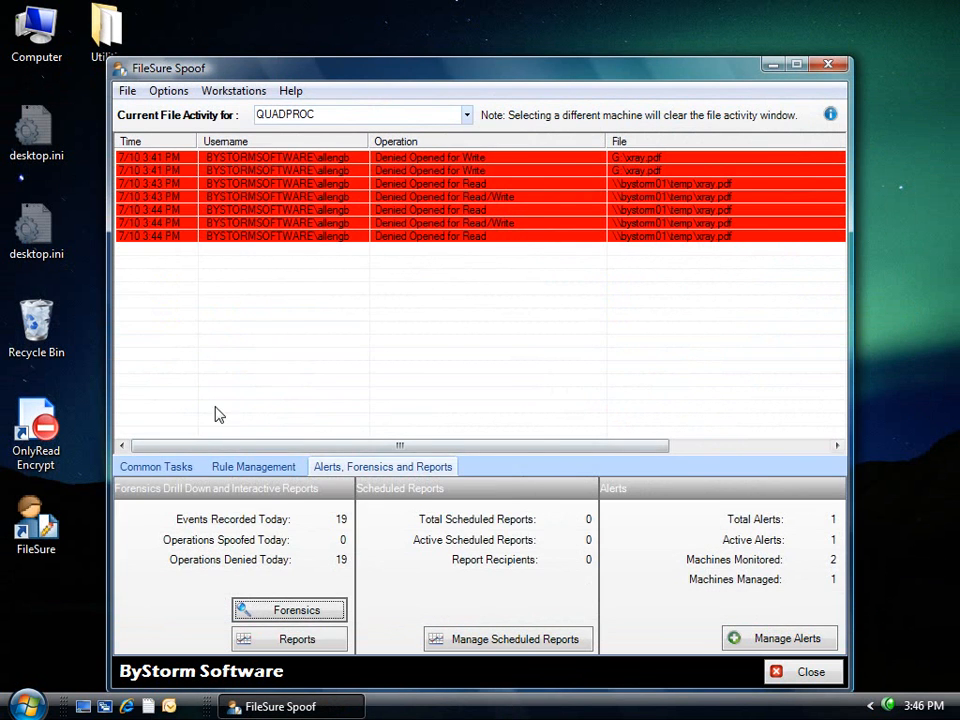
Delete the 'Only Allow AcroReader to read PDF files' rule in Rule Management.
left_click(172, 468)
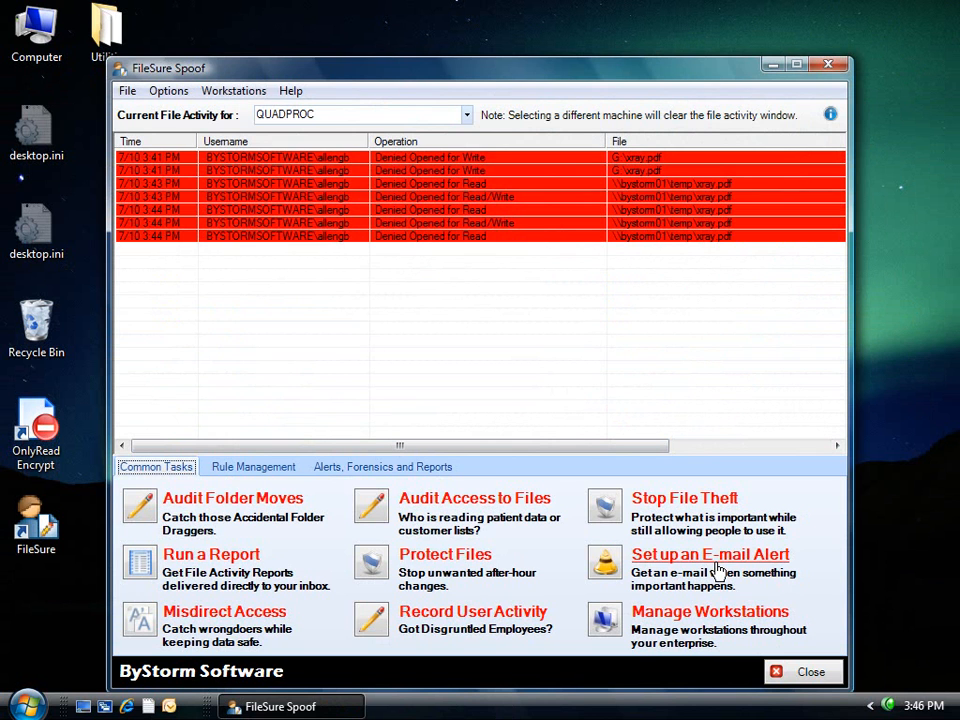
left_click(255, 467)
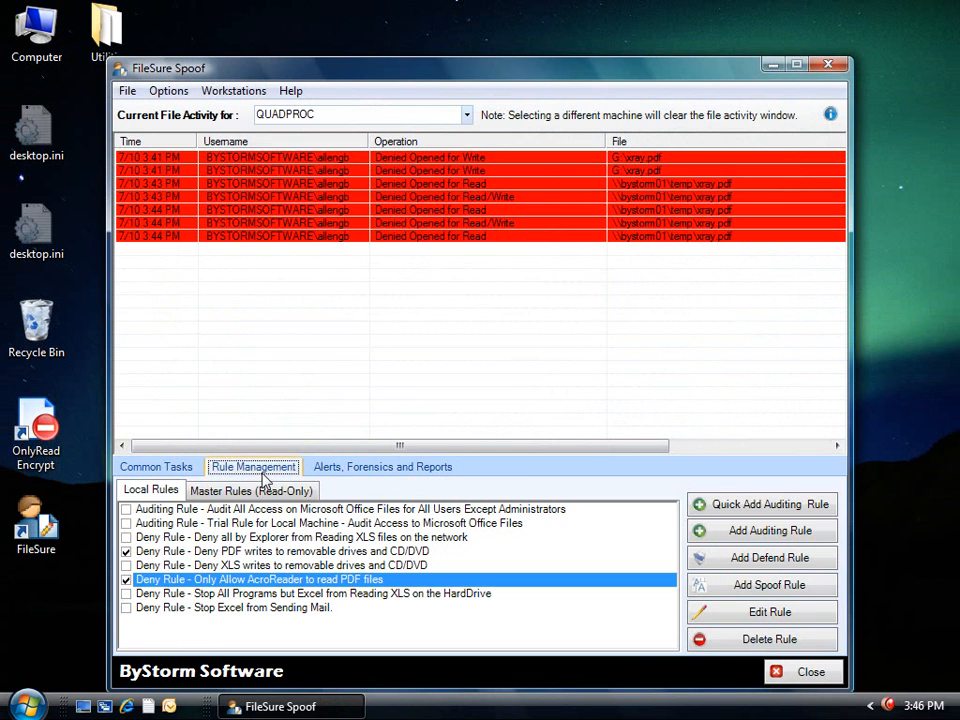
left_click(766, 640)
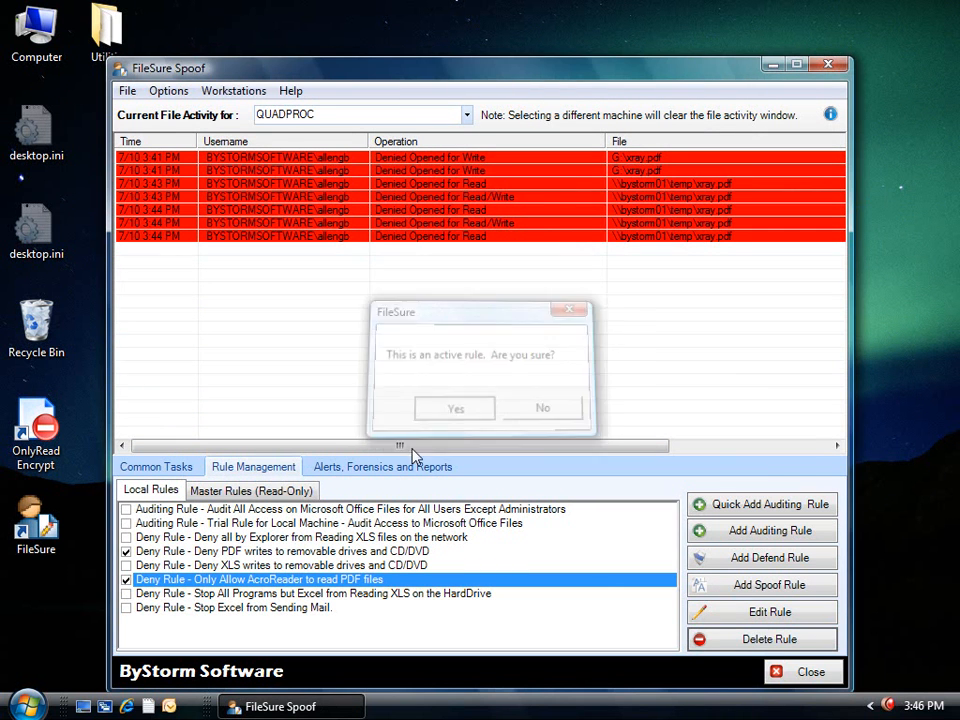
left_click(454, 407)
Delete the rule denying PDF writes to removable drives, then start Stop File Theft.
left_click(274, 555)
left_click(765, 638)
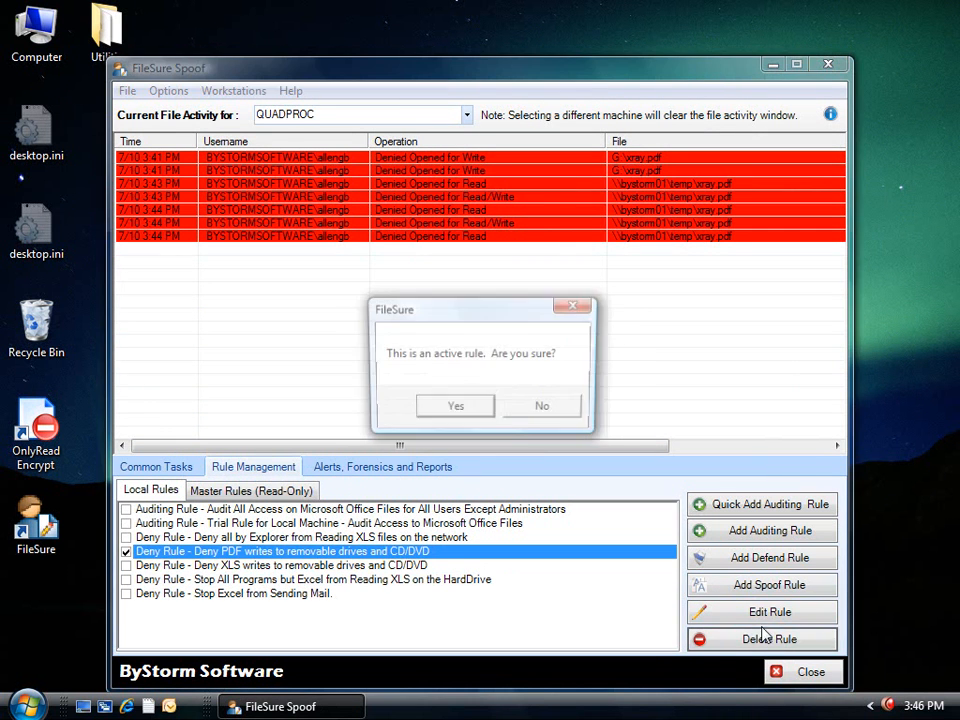
left_click(422, 414)
left_click(158, 466)
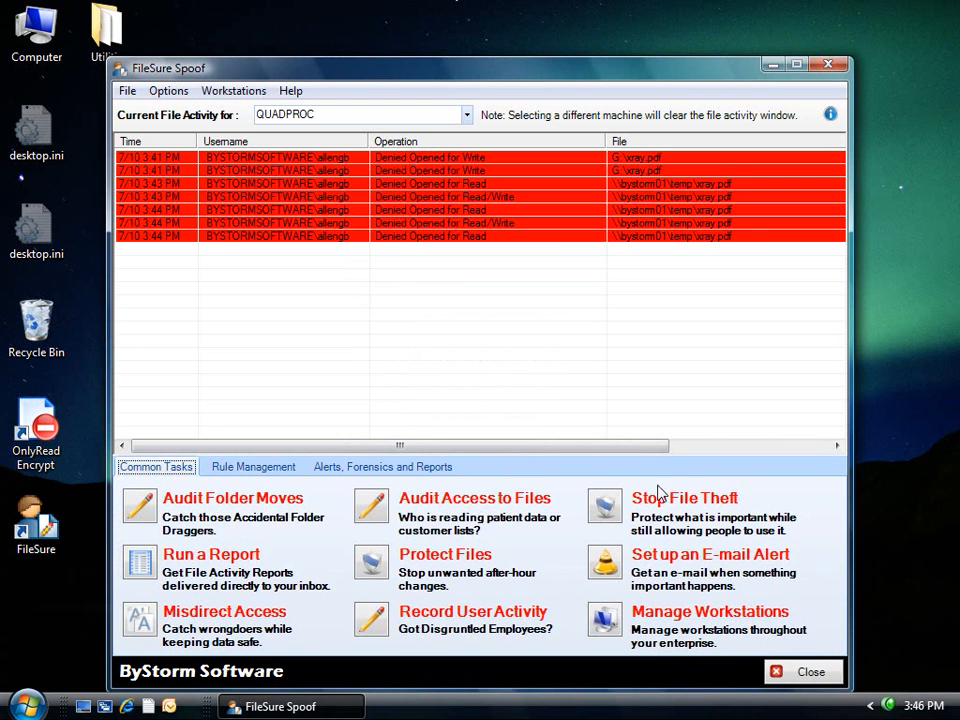
left_click(697, 505)
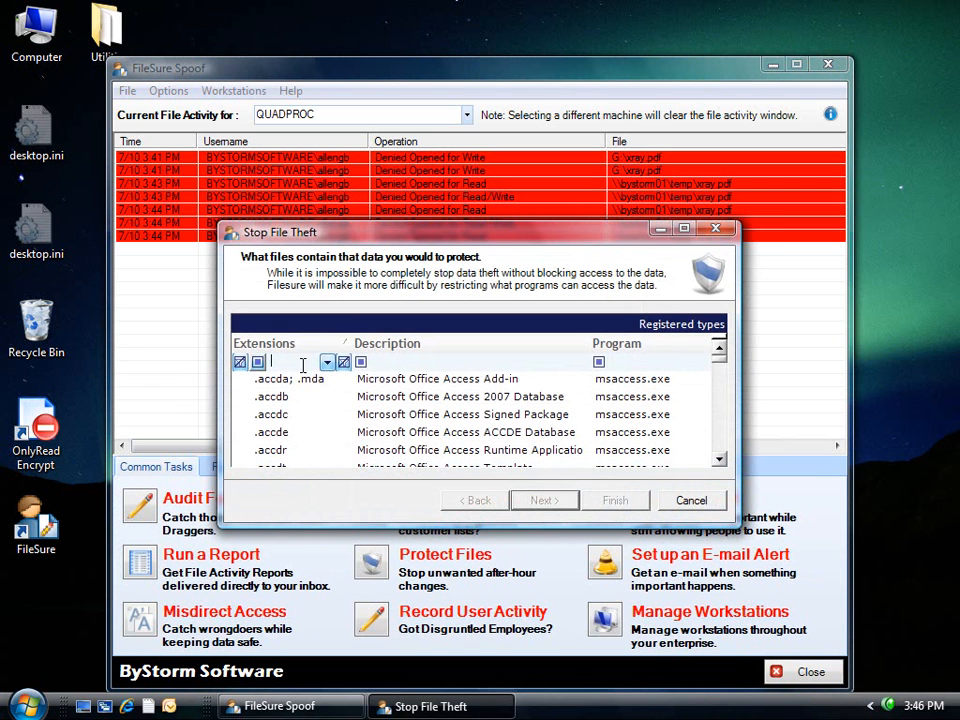
Filter for 'pdf' and protect the .pdf Adobe Acrobat Document file type.
type("pdf")
left_click(303, 389)
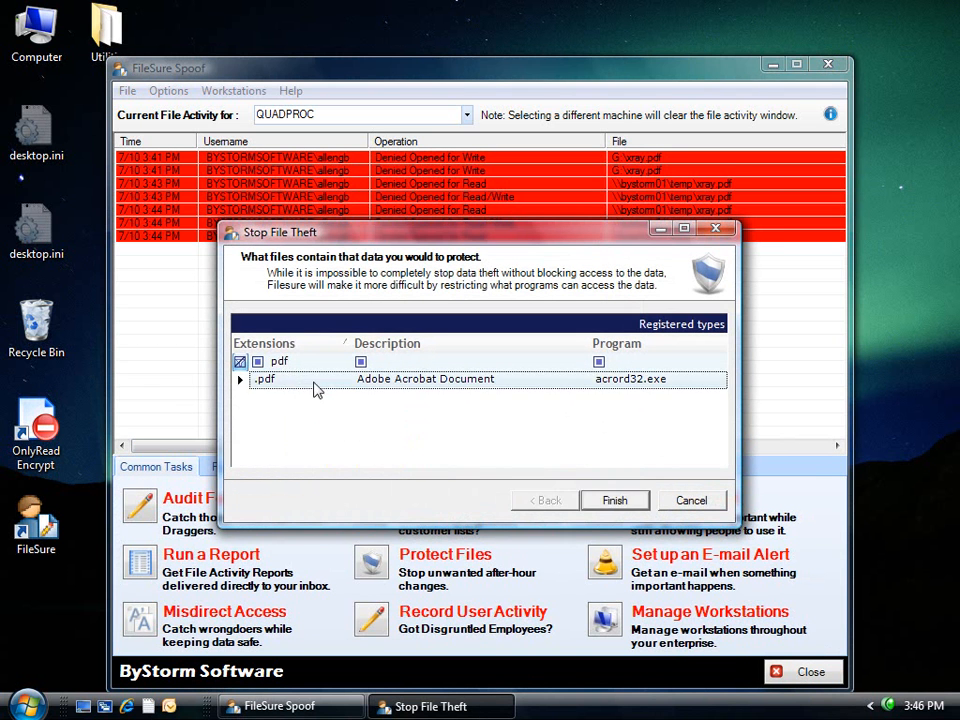
left_click(614, 501)
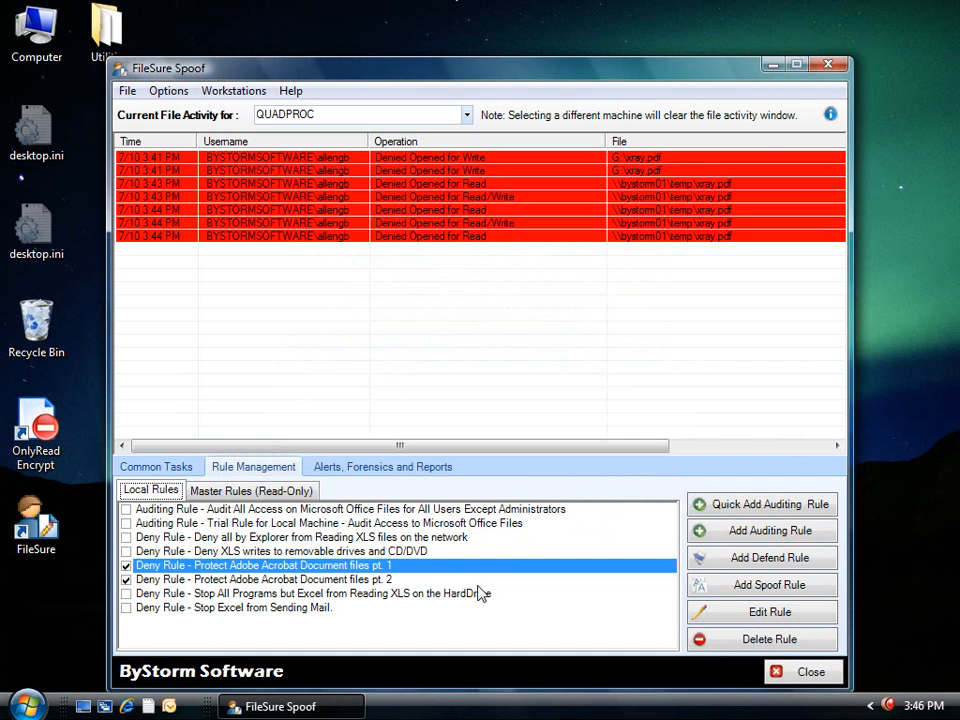
Review rule pt. 1's program filters, confirming it exempts *\acrord32.exe, without changes.
left_click(704, 609)
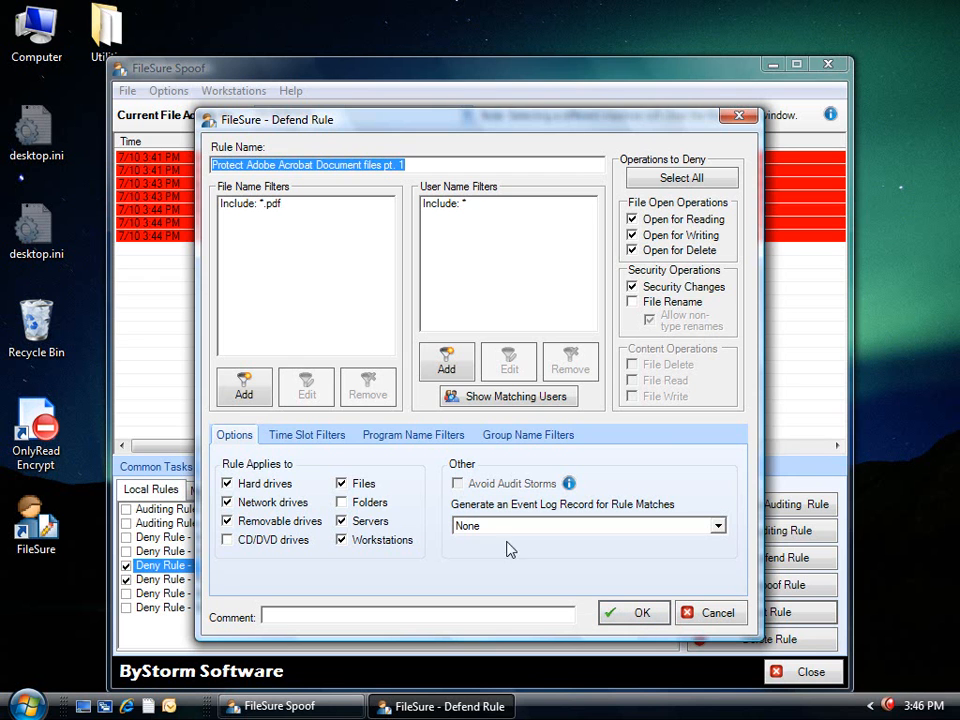
left_click(405, 436)
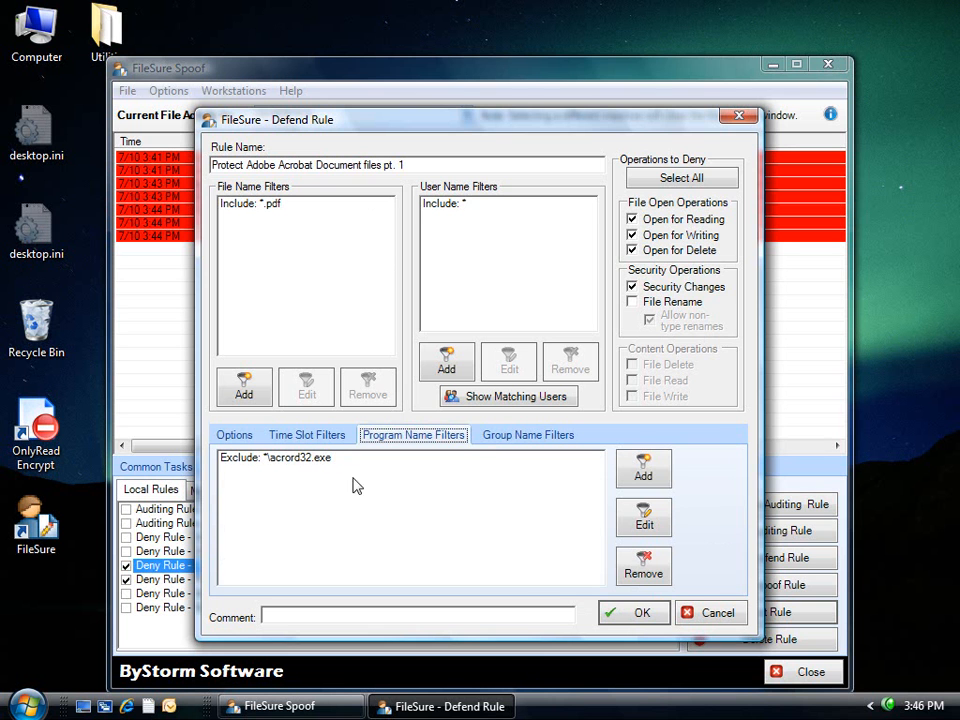
left_click(713, 613)
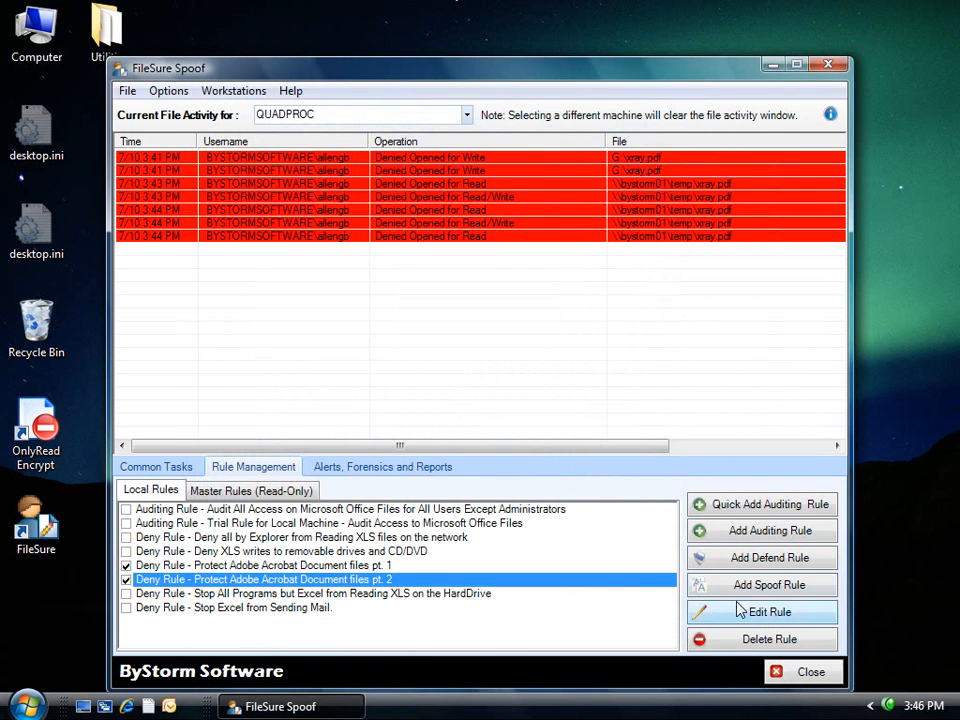
Accept rule pt. 2, which blocks removable-drive writes, and return to Common Tasks.
left_click(738, 608)
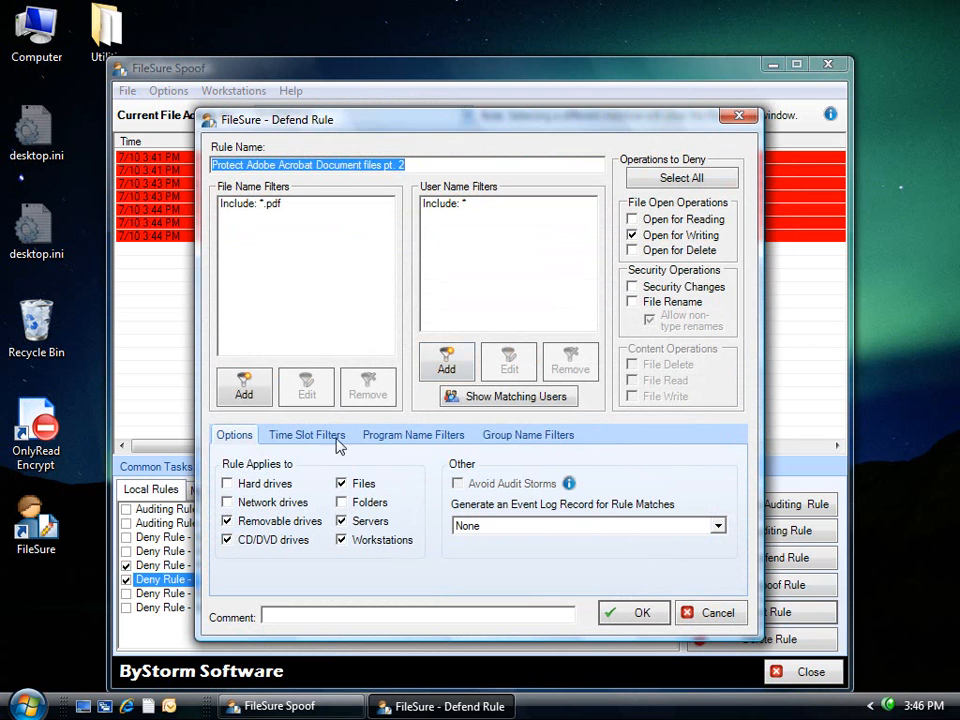
left_click(641, 613)
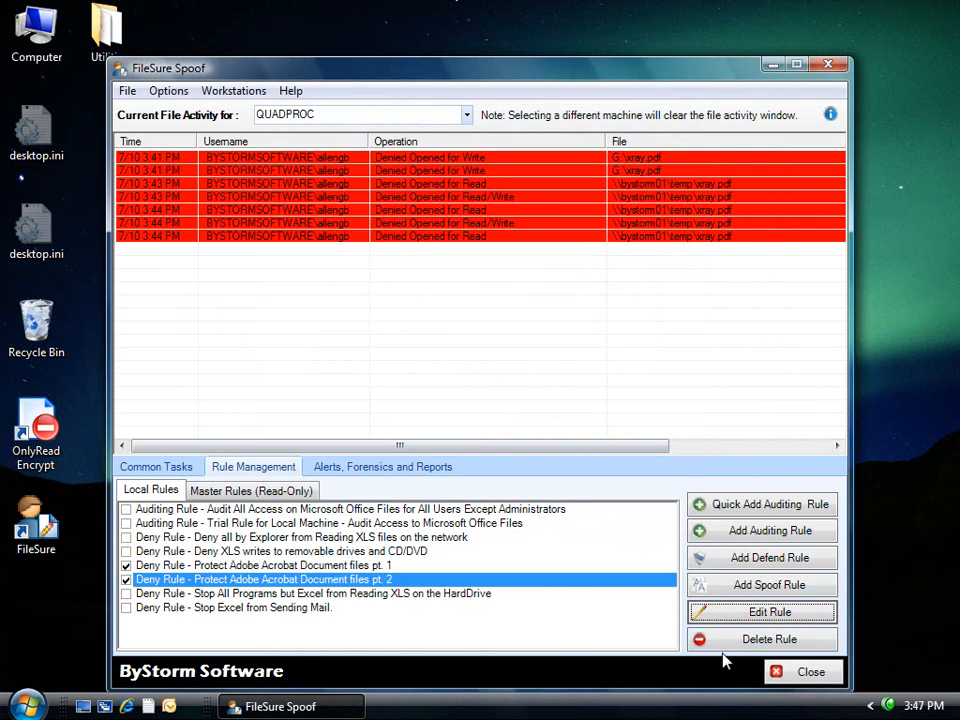
left_click(183, 467)
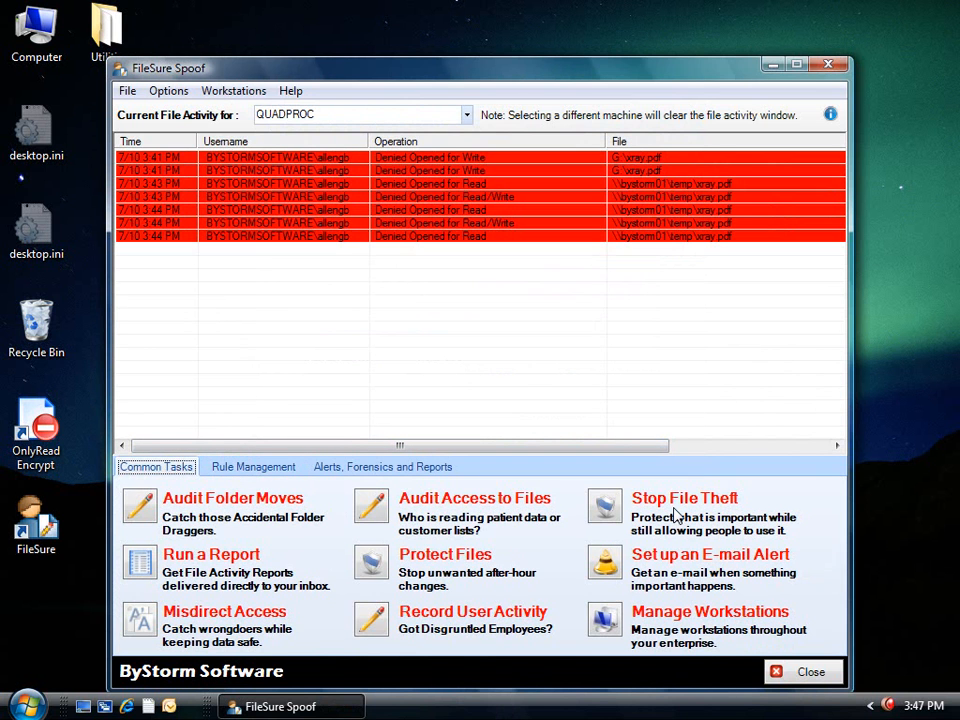